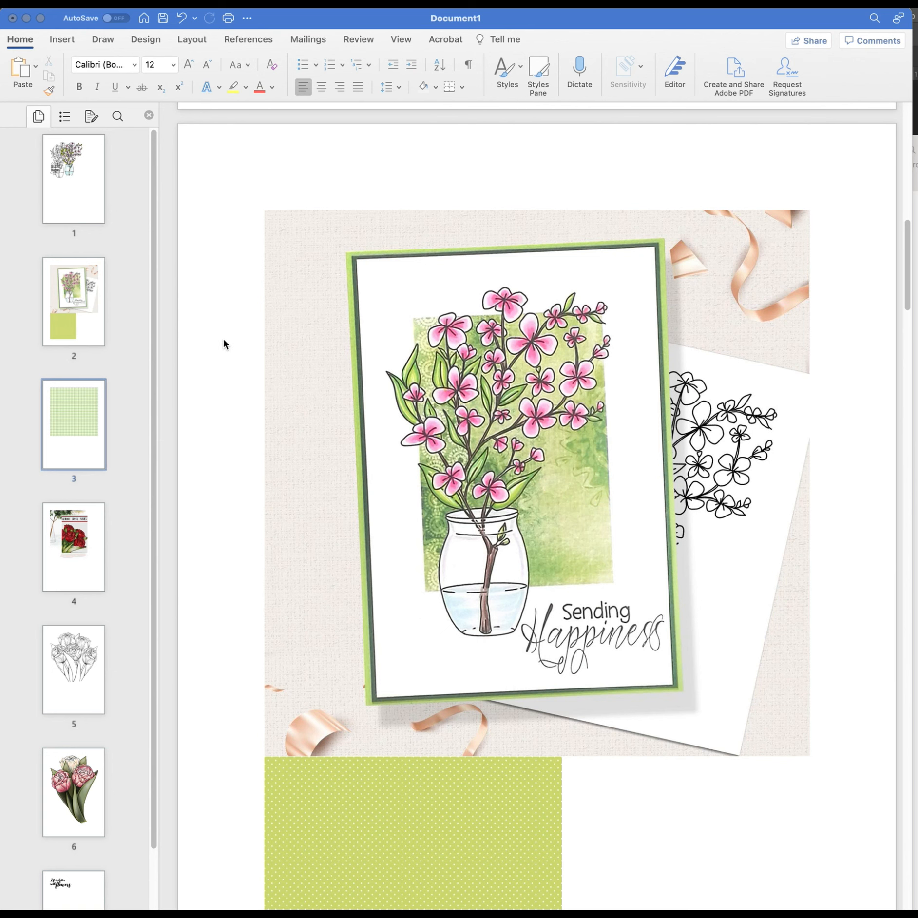
Step: Try to move the coloured flower vase picture on page 1 to a new position
{"action": "left_click", "coordinate": [75, 200]}
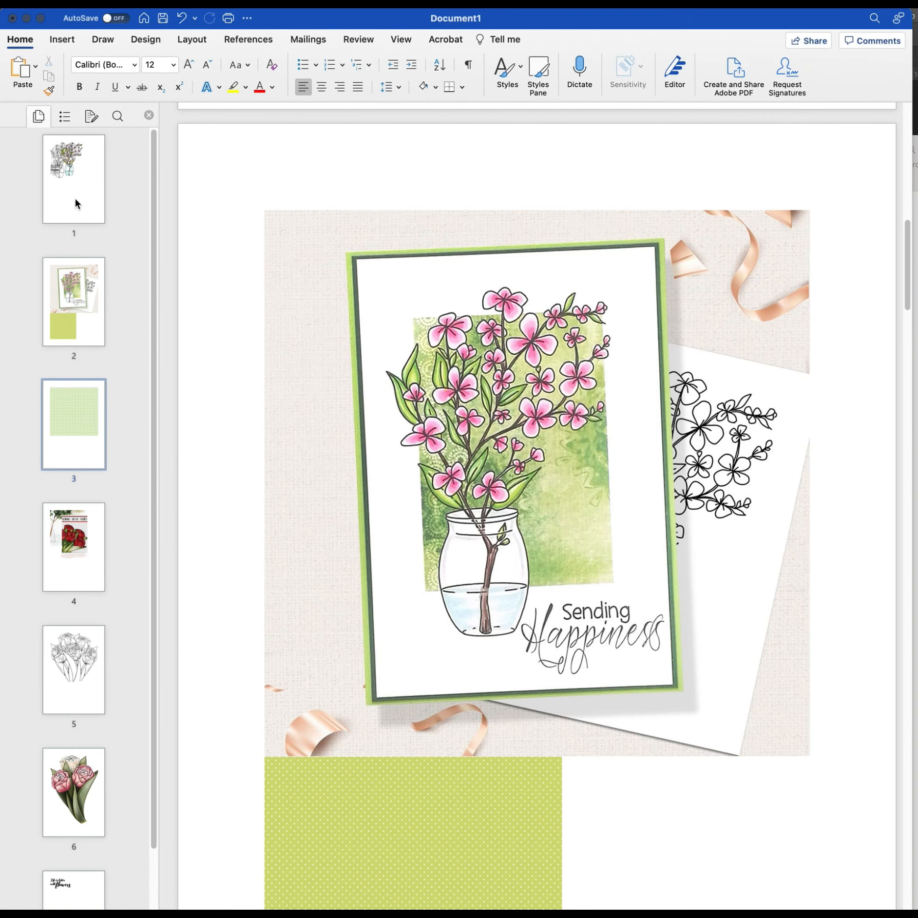
{"action": "left_click", "coordinate": [81, 203]}
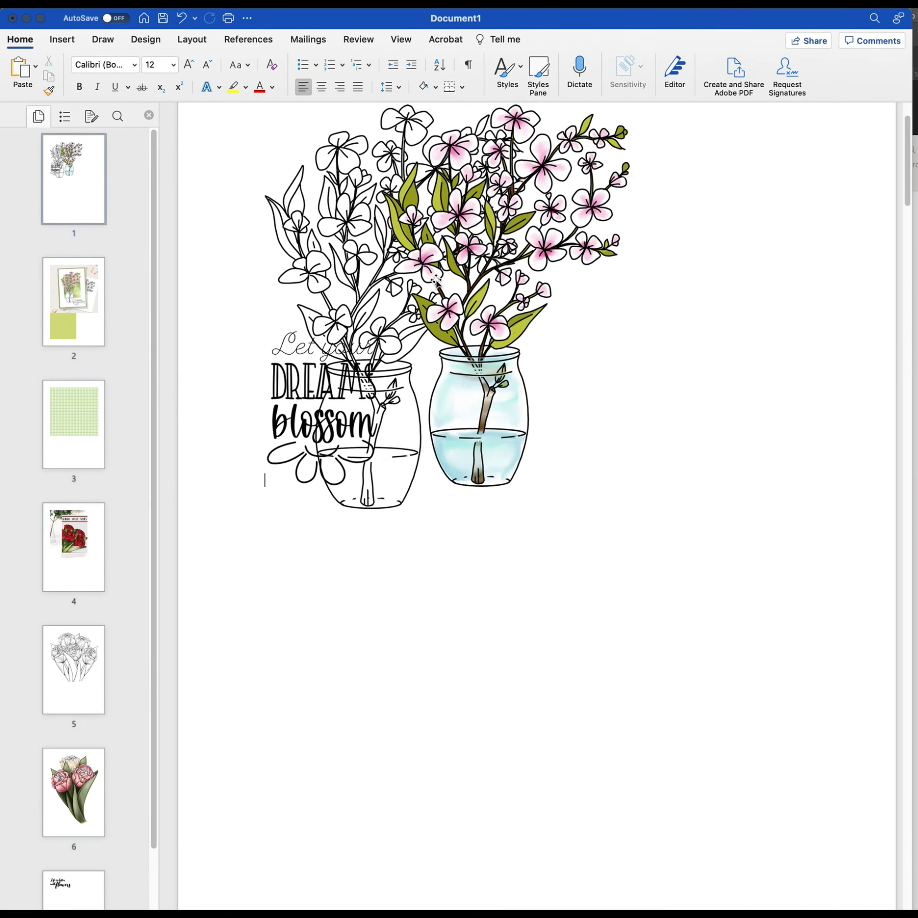
{"action": "left_click", "coordinate": [441, 292]}
{"action": "left_click_drag", "start_coordinate": [463, 270], "coordinate": [451, 343]}
{"action": "left_click", "coordinate": [340, 366]}
{"action": "left_click", "coordinate": [421, 390]}
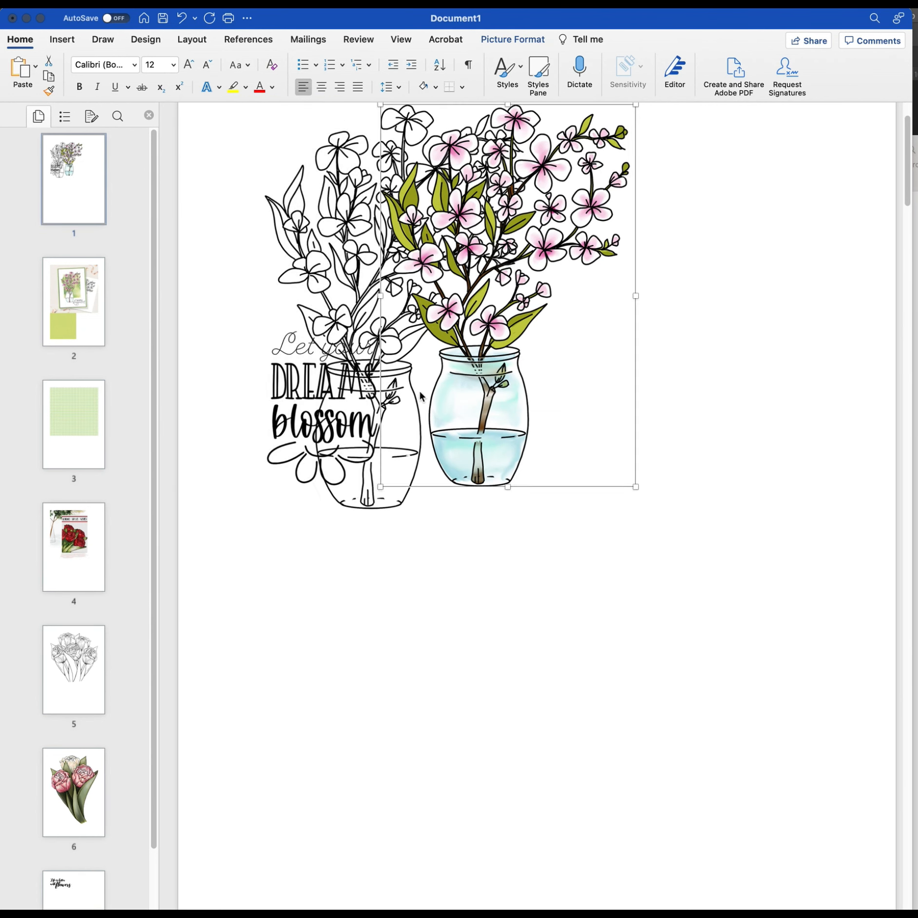
{"action": "left_click_drag", "start_coordinate": [455, 296], "coordinate": [509, 281]}
{"action": "left_click_drag", "start_coordinate": [436, 293], "coordinate": [501, 356]}
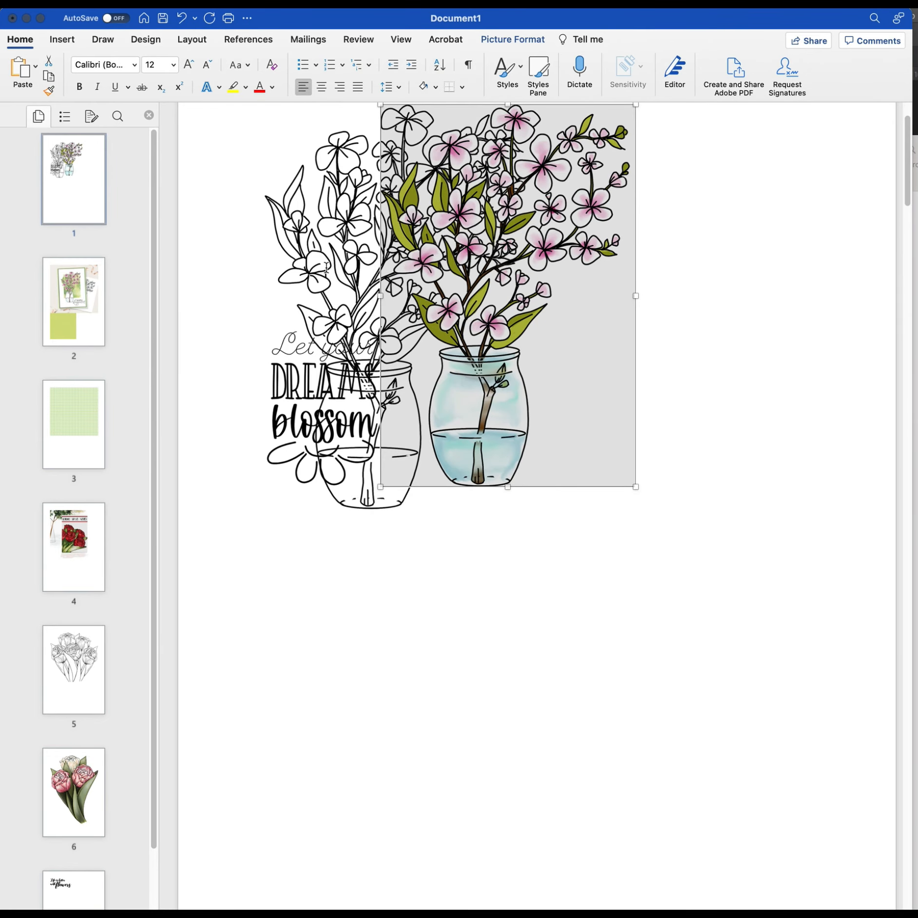
{"action": "left_click", "coordinate": [305, 409]}
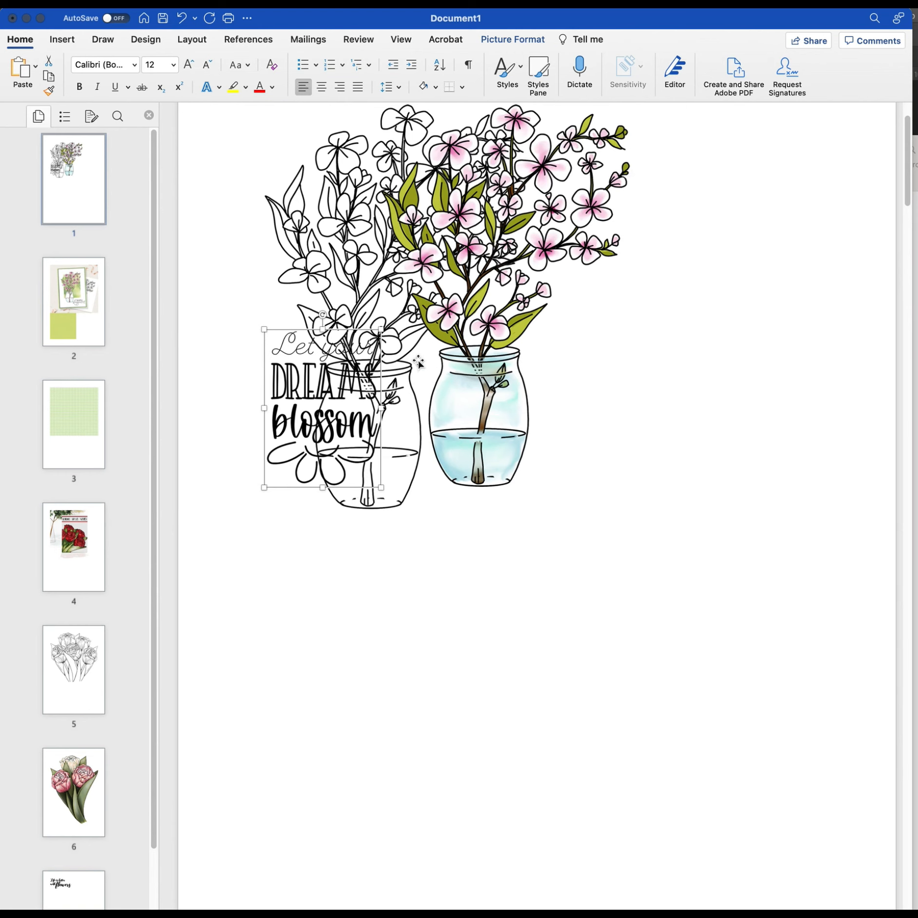
{"action": "right_click", "coordinate": [298, 392]}
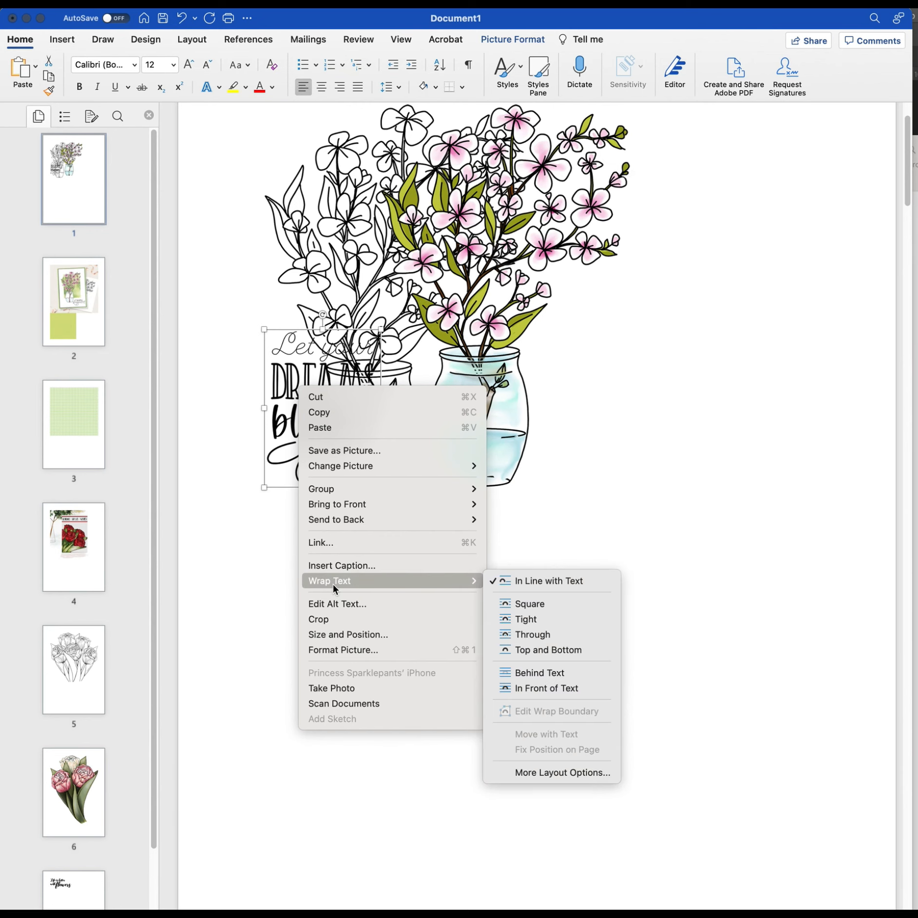
{"action": "left_click", "coordinate": [629, 318]}
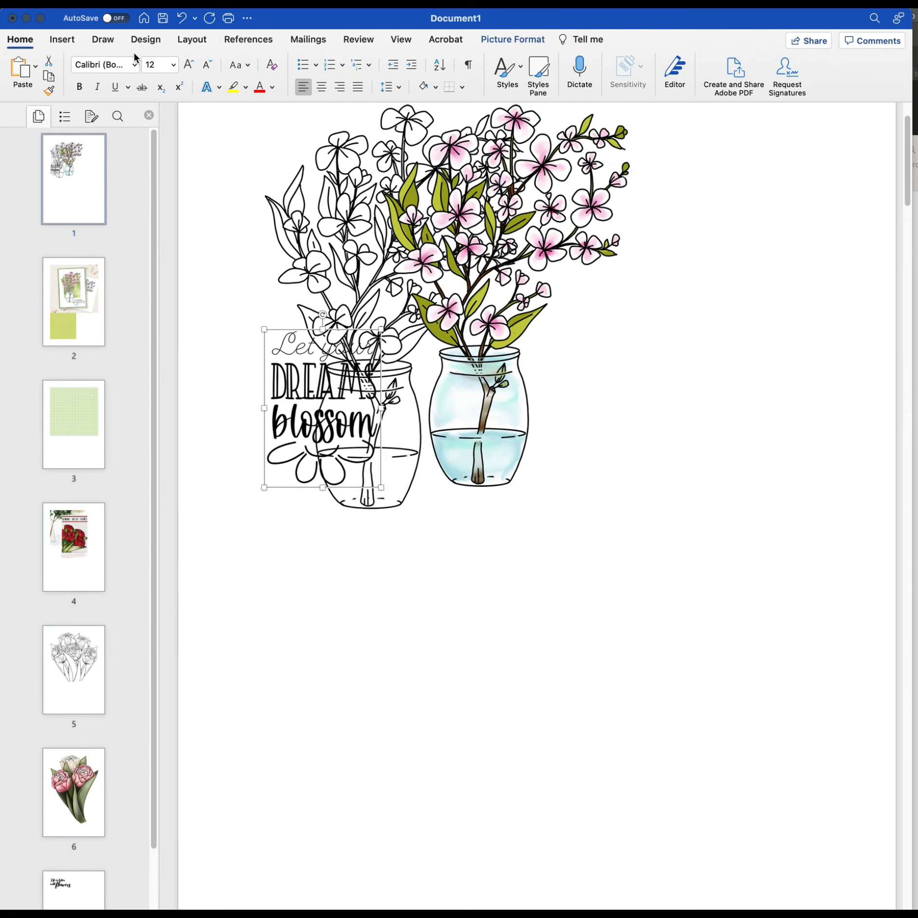
{"action": "left_click", "coordinate": [66, 39]}
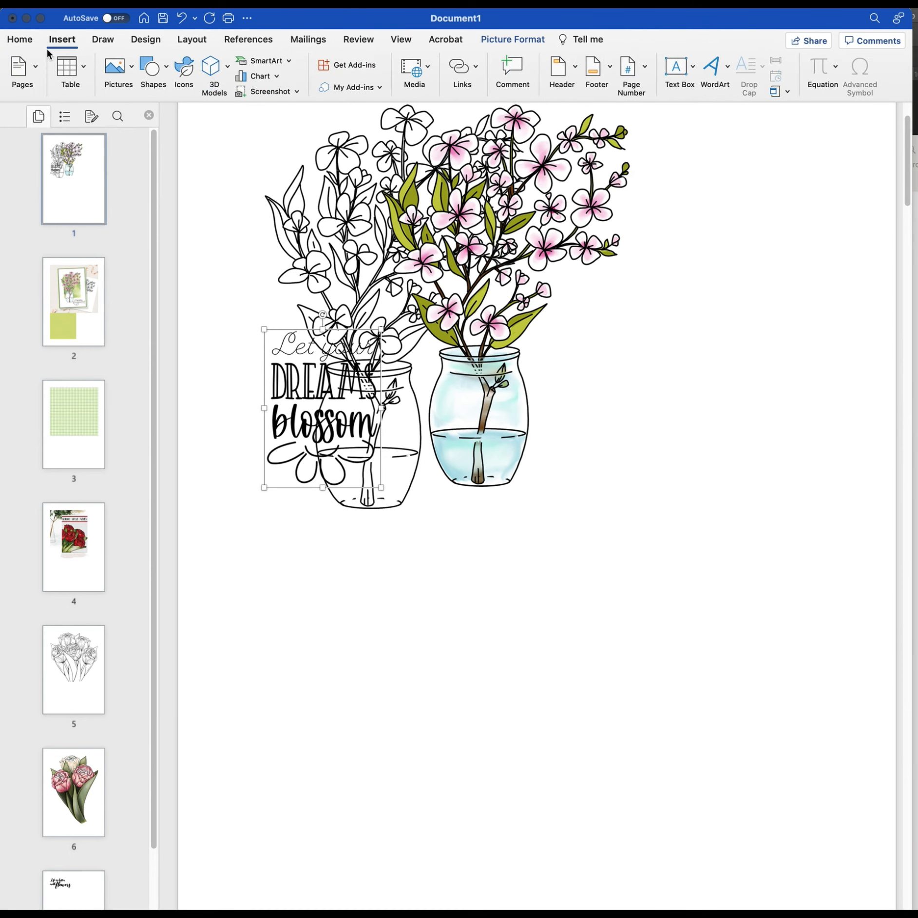
{"action": "left_click", "coordinate": [132, 68]}
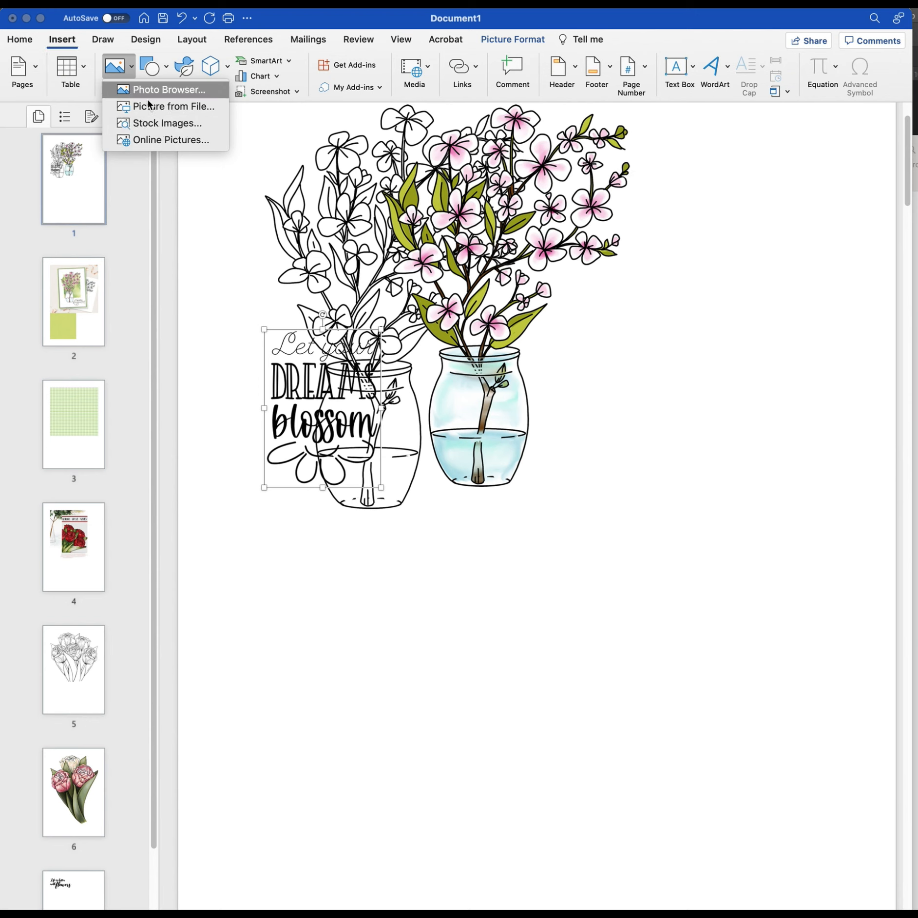
{"action": "left_click", "coordinate": [435, 456]}
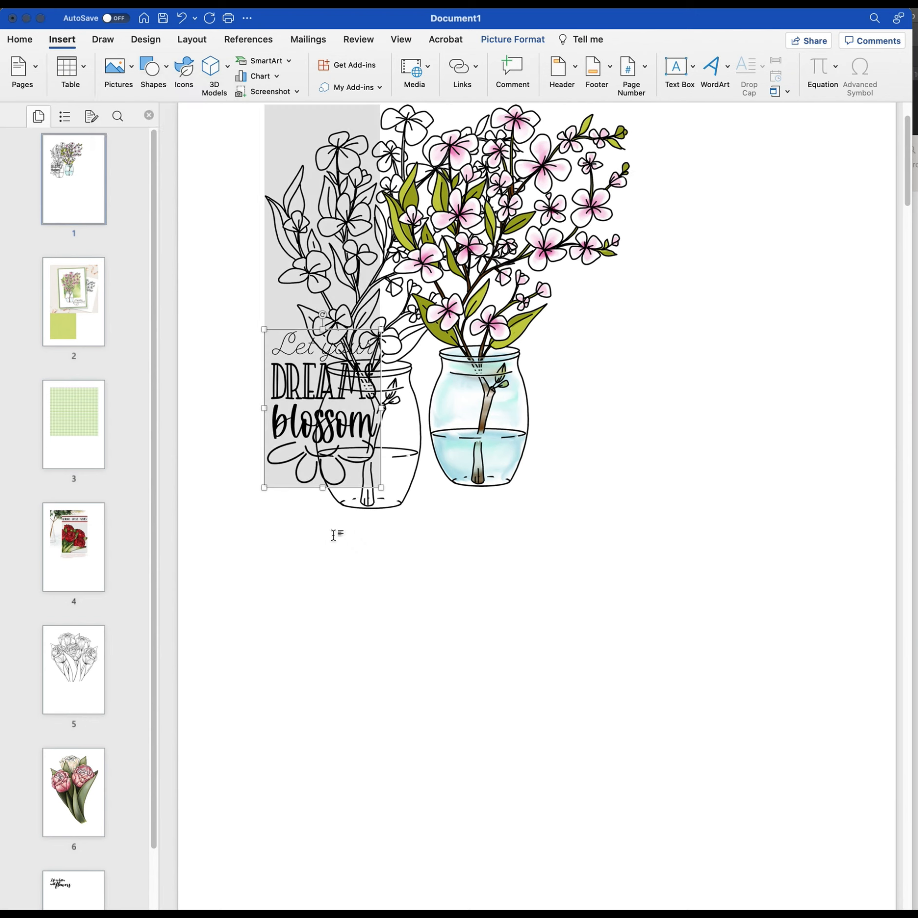
Step: Set the text wrapping of the coloured vase picture on page 1 to Behind Text
{"action": "left_click", "coordinate": [570, 438]}
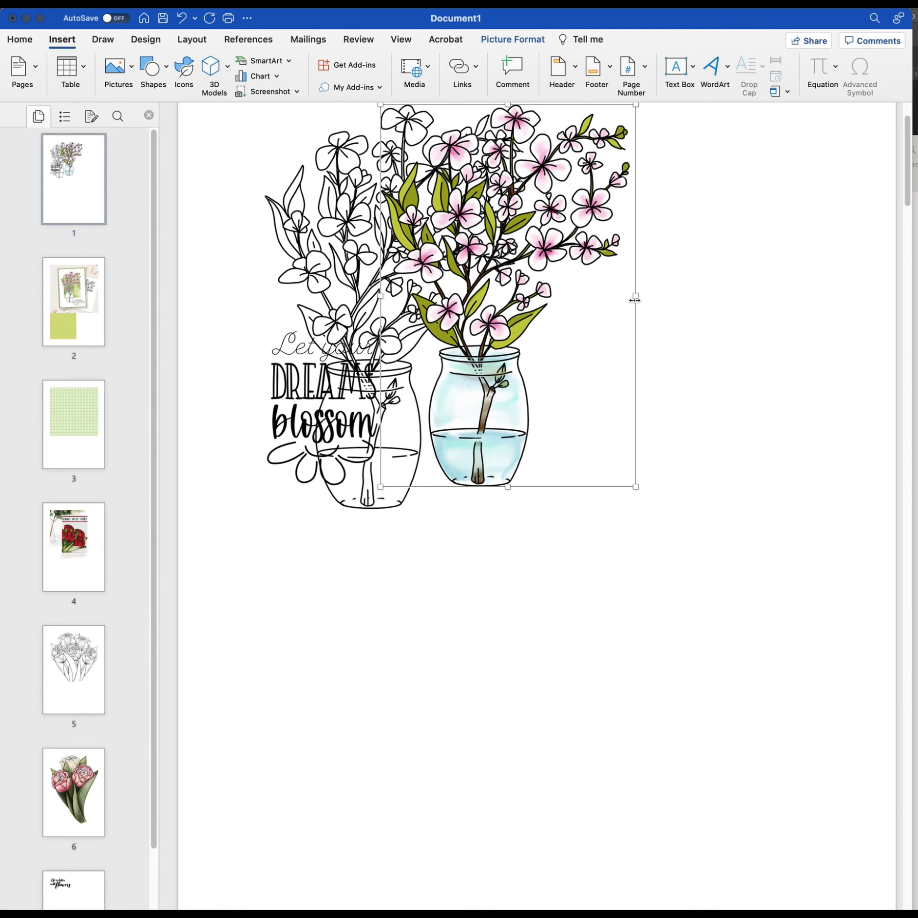
{"action": "right_click", "coordinate": [544, 358]}
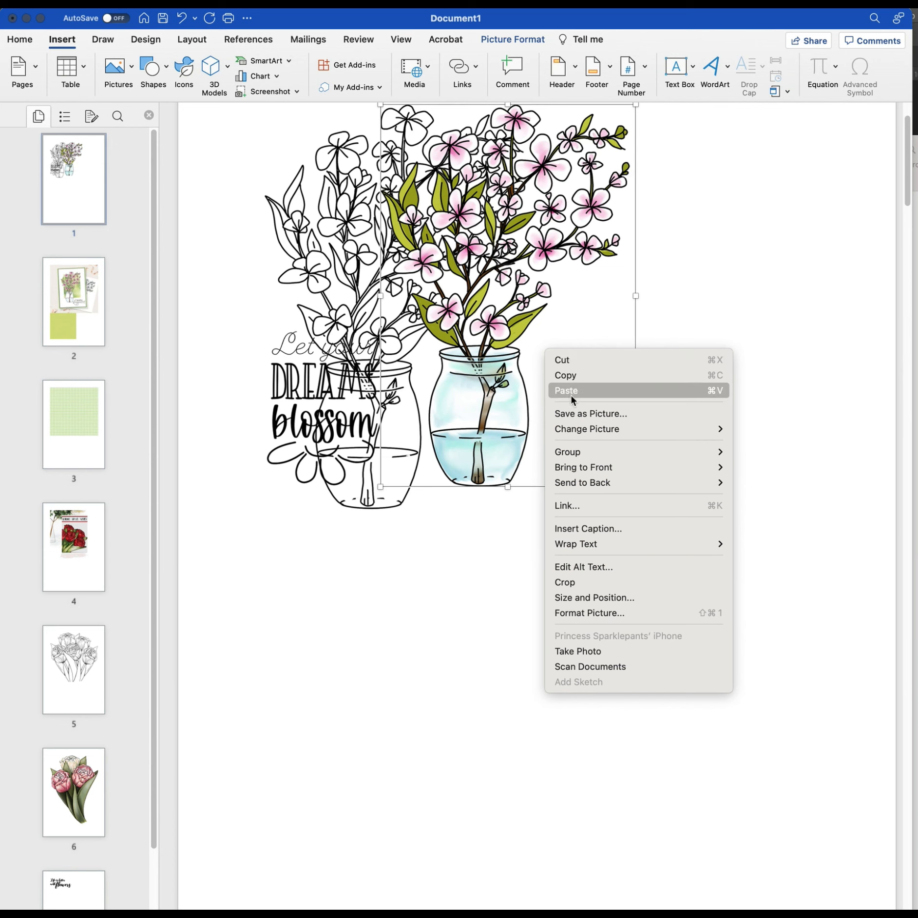
{"action": "mouse_move", "coordinate": [595, 547]}
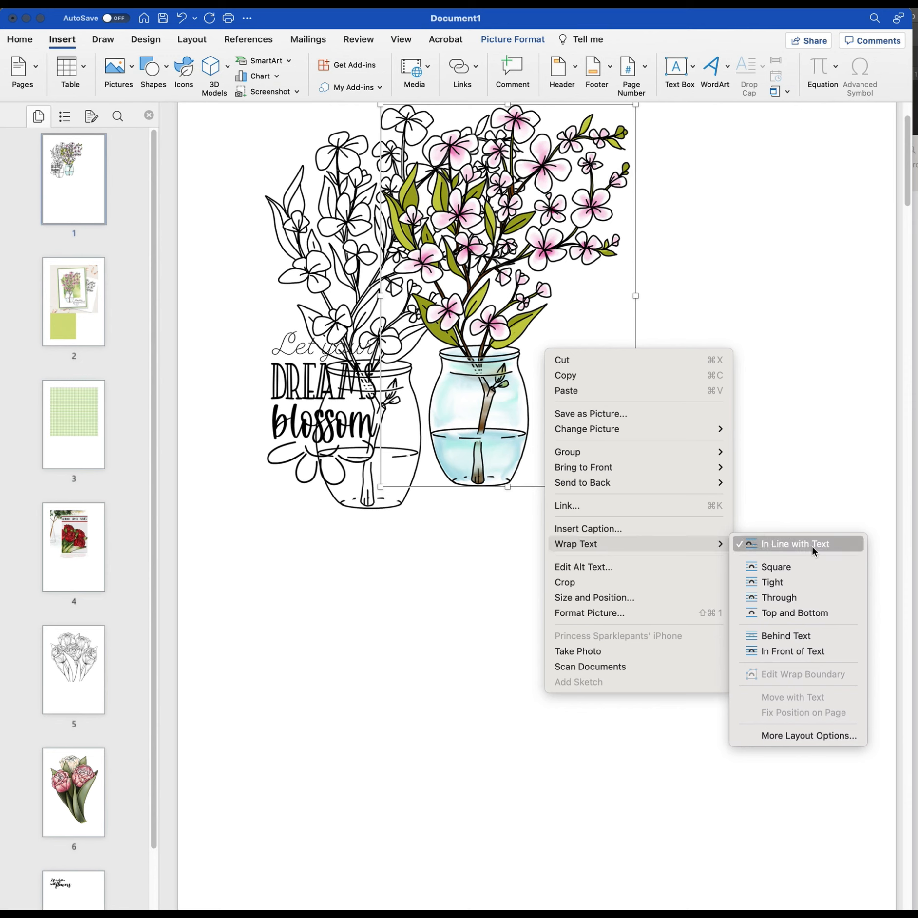
{"action": "left_click", "coordinate": [767, 635]}
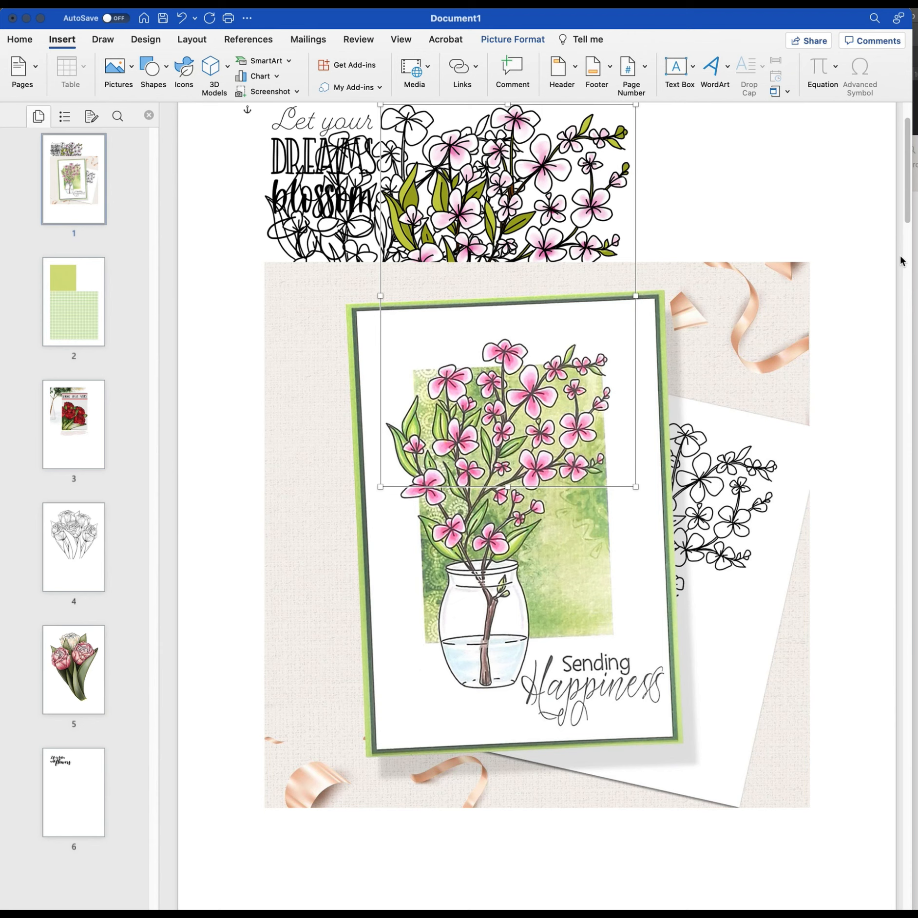
Step: Enlarge the "Sending Happiness" card photo slightly and set its text wrapping to Behind Text
{"action": "scroll", "coordinate": [901, 209], "scroll_direction": "up", "scroll_amount": 4}
{"action": "left_click", "coordinate": [790, 368]}
{"action": "left_click_drag", "start_coordinate": [810, 349], "coordinate": [836, 349]}
{"action": "left_click_drag", "start_coordinate": [909, 208], "coordinate": [894, 202]}
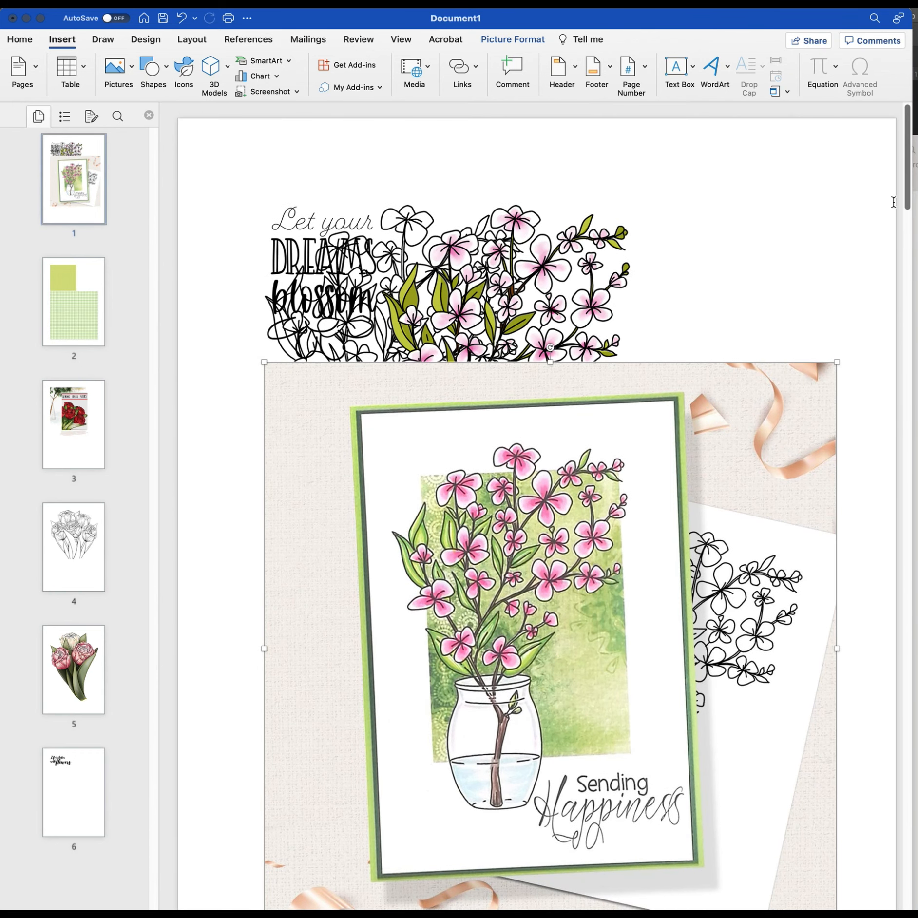
{"action": "right_click", "coordinate": [682, 461]}
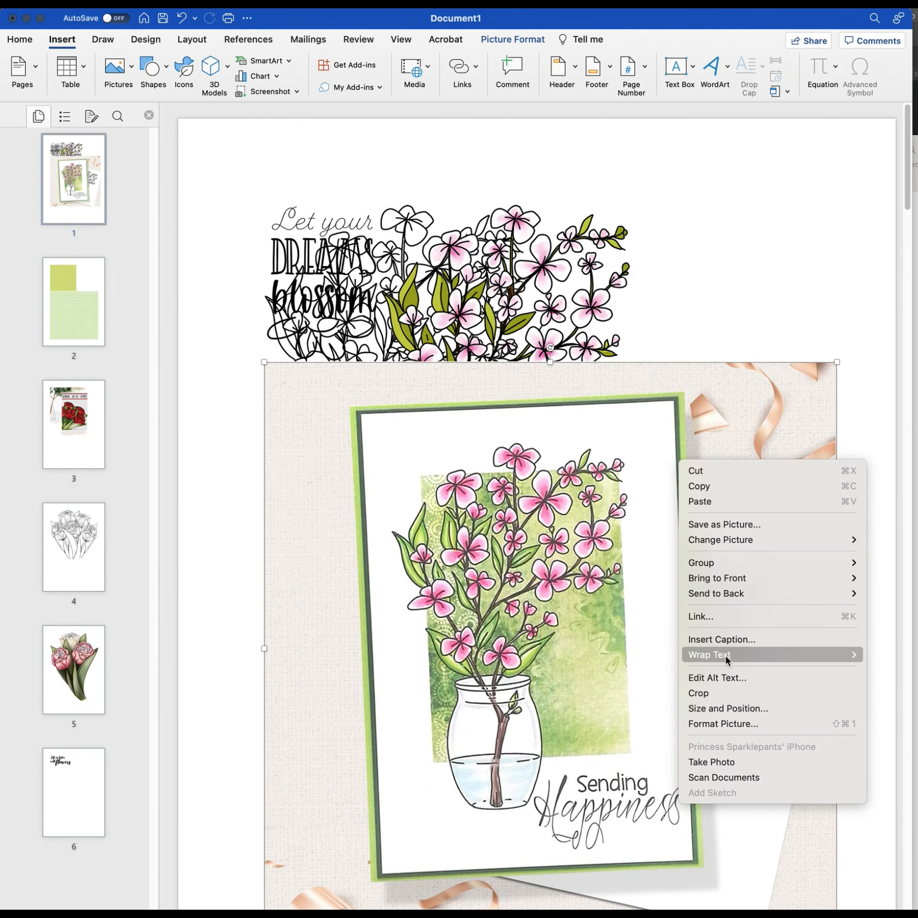
{"action": "mouse_move", "coordinate": [727, 654]}
{"action": "left_click", "coordinate": [896, 746]}
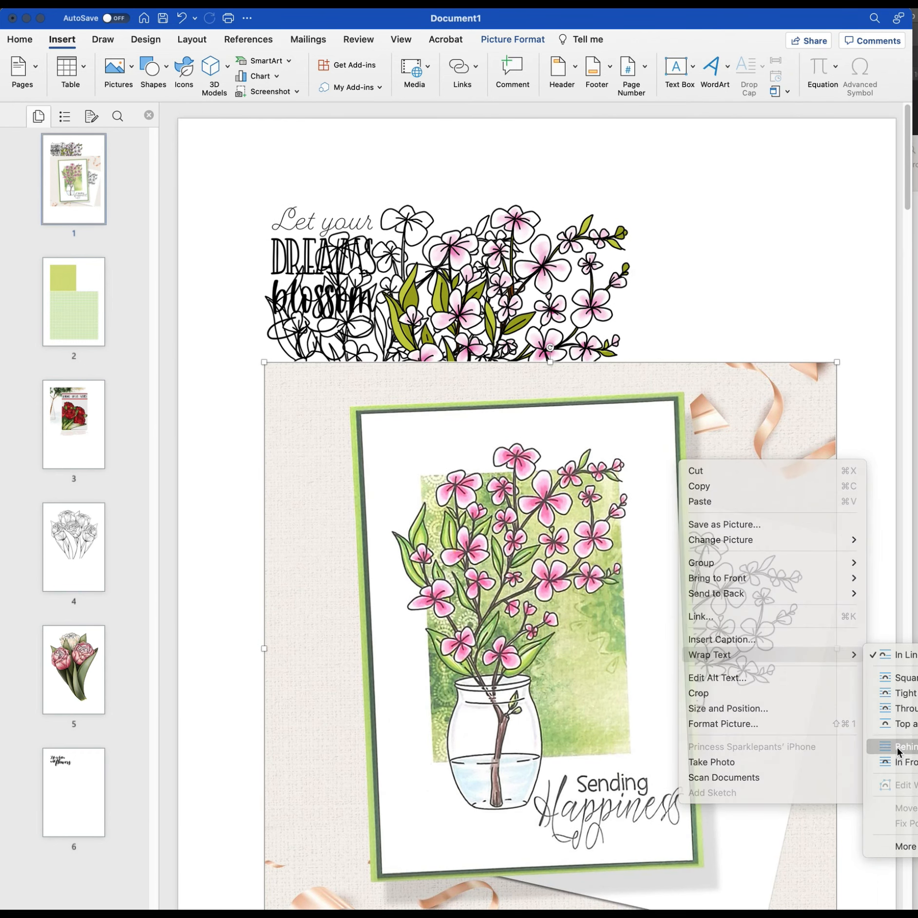
Step: Insert a blank page before the green dotted paper picture
{"action": "left_click", "coordinate": [690, 575]}
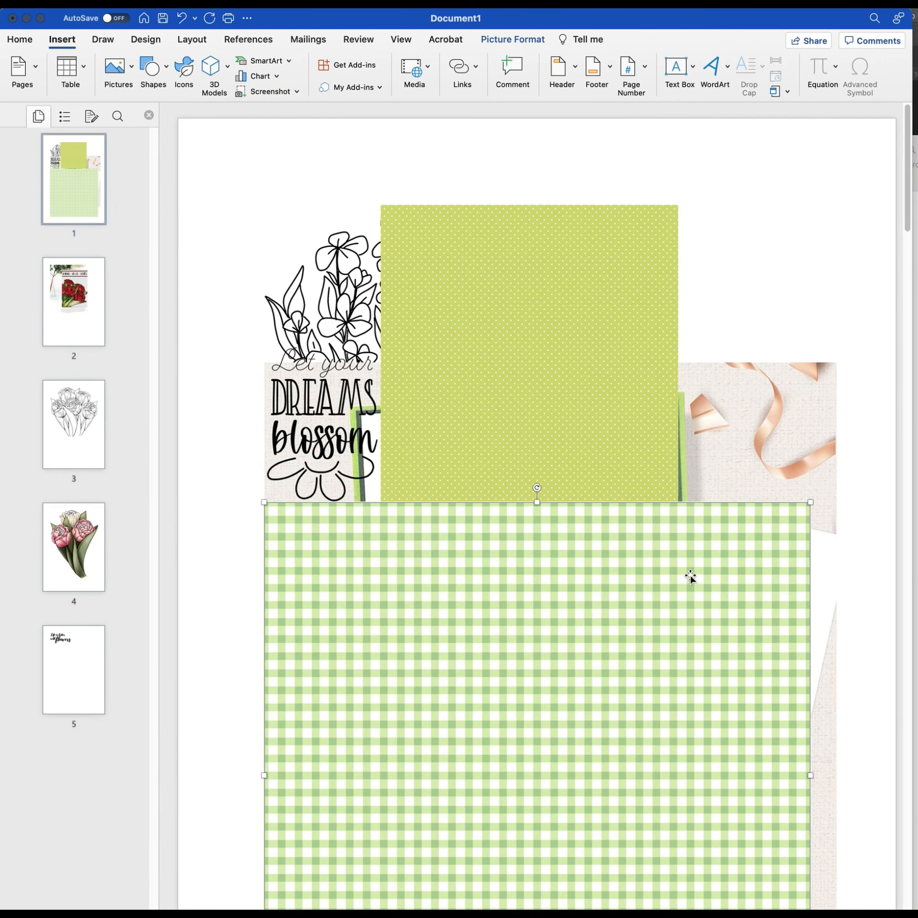
{"action": "left_click", "coordinate": [755, 325]}
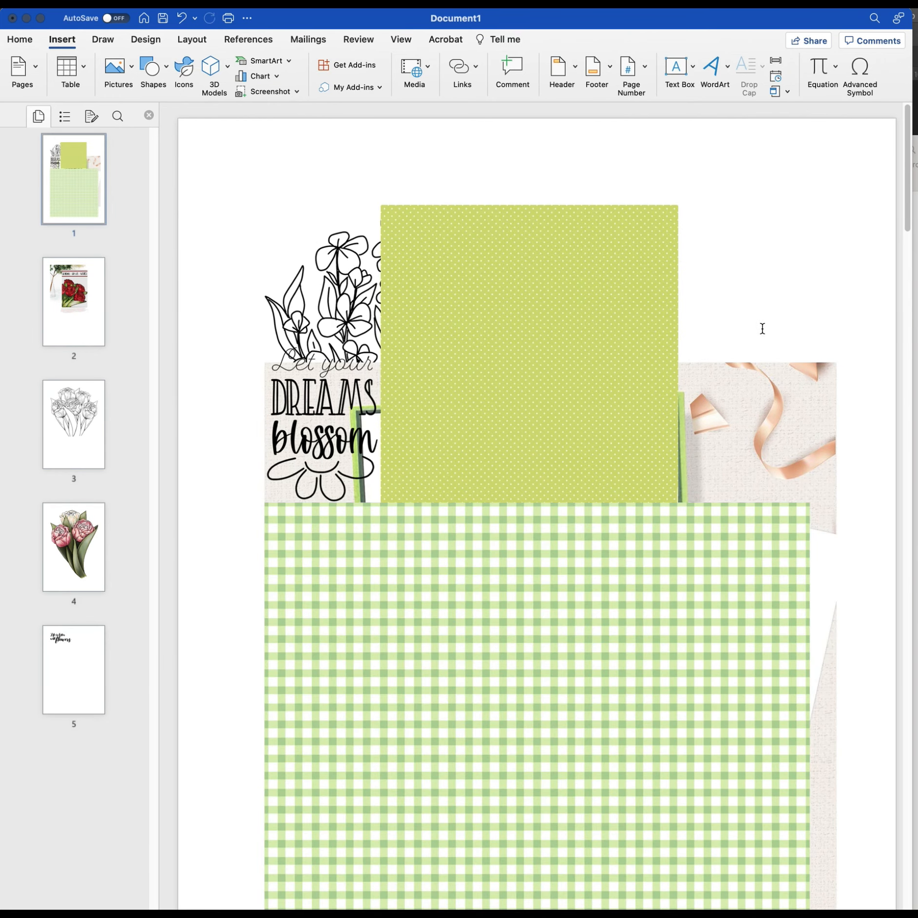
{"action": "left_click", "coordinate": [571, 221]}
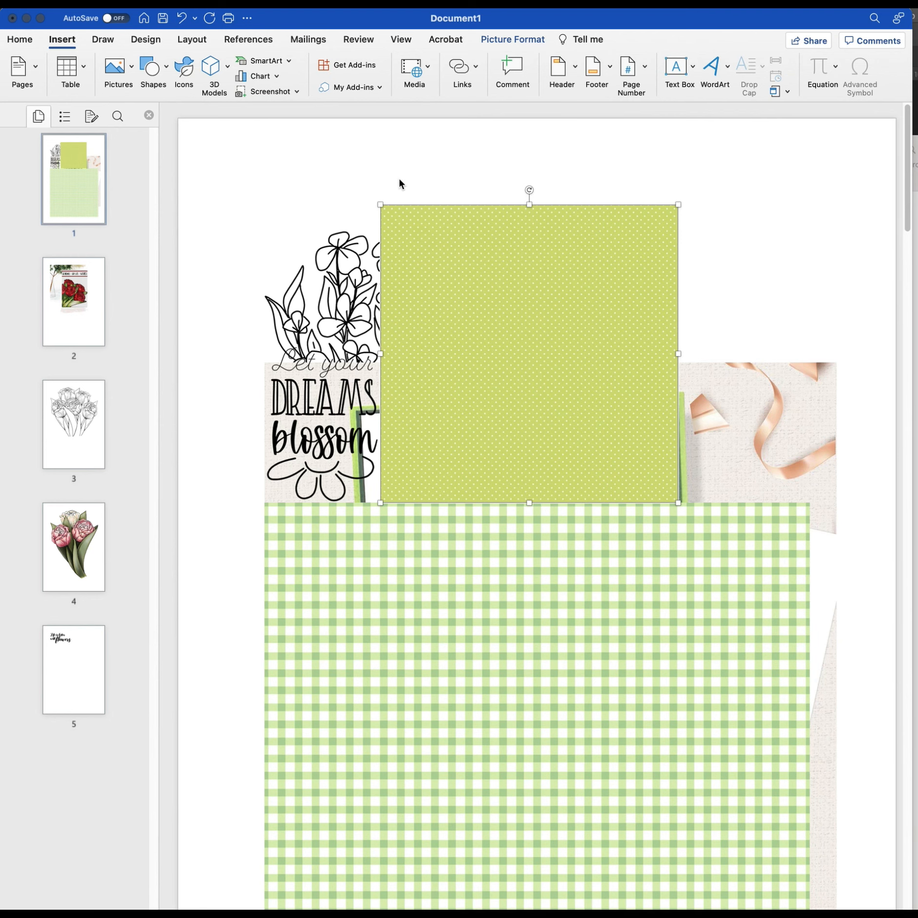
{"action": "left_click", "coordinate": [61, 41]}
{"action": "left_click", "coordinate": [61, 42]}
{"action": "left_click", "coordinate": [31, 69]}
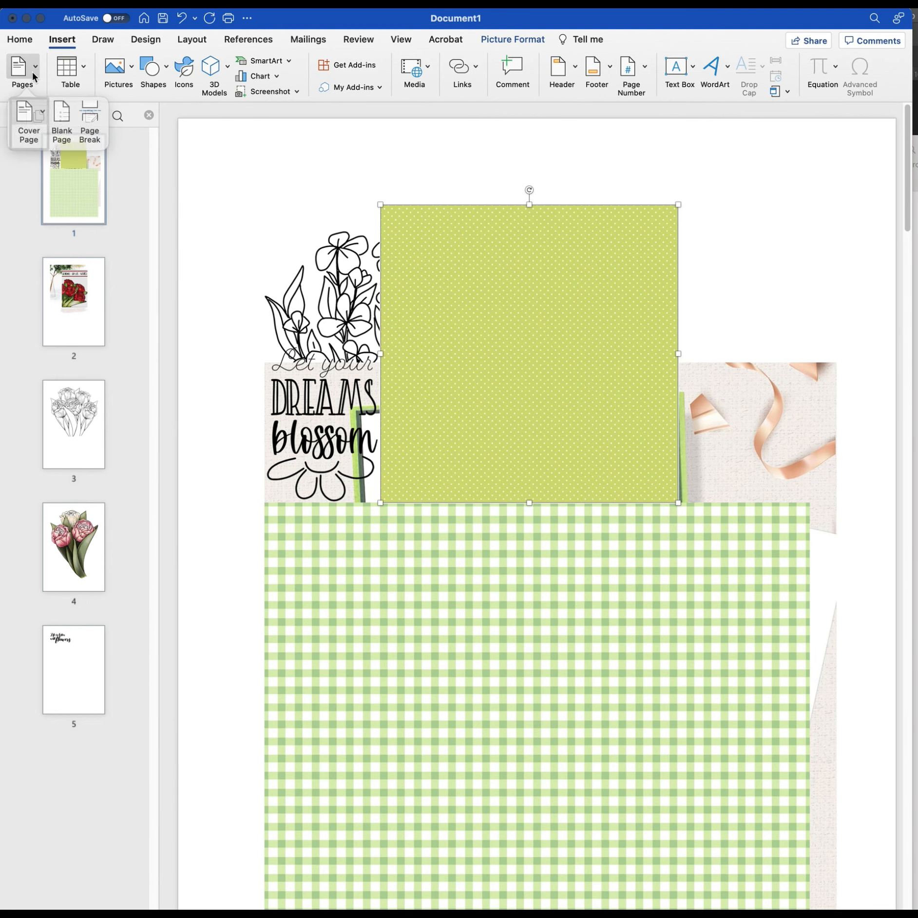
{"action": "left_click", "coordinate": [60, 122]}
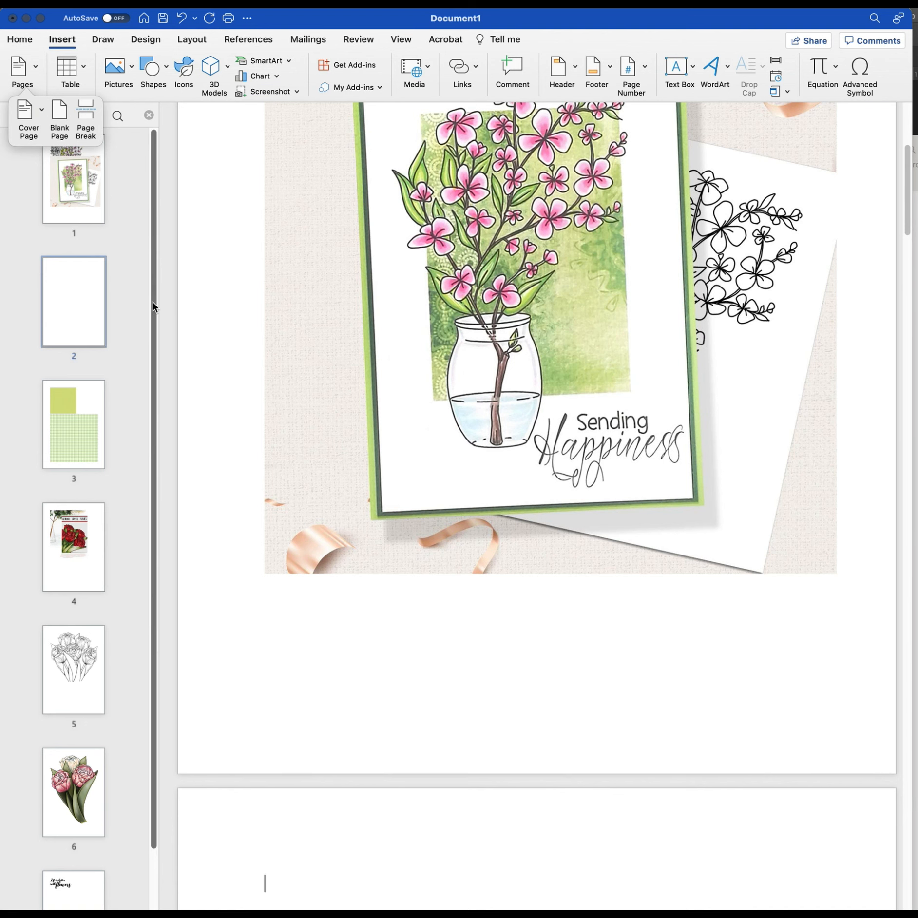
Step: Move the "Sending Happiness" card photo from page 1 onto the blank page 2
{"action": "left_click", "coordinate": [149, 257]}
{"action": "left_click", "coordinate": [84, 199]}
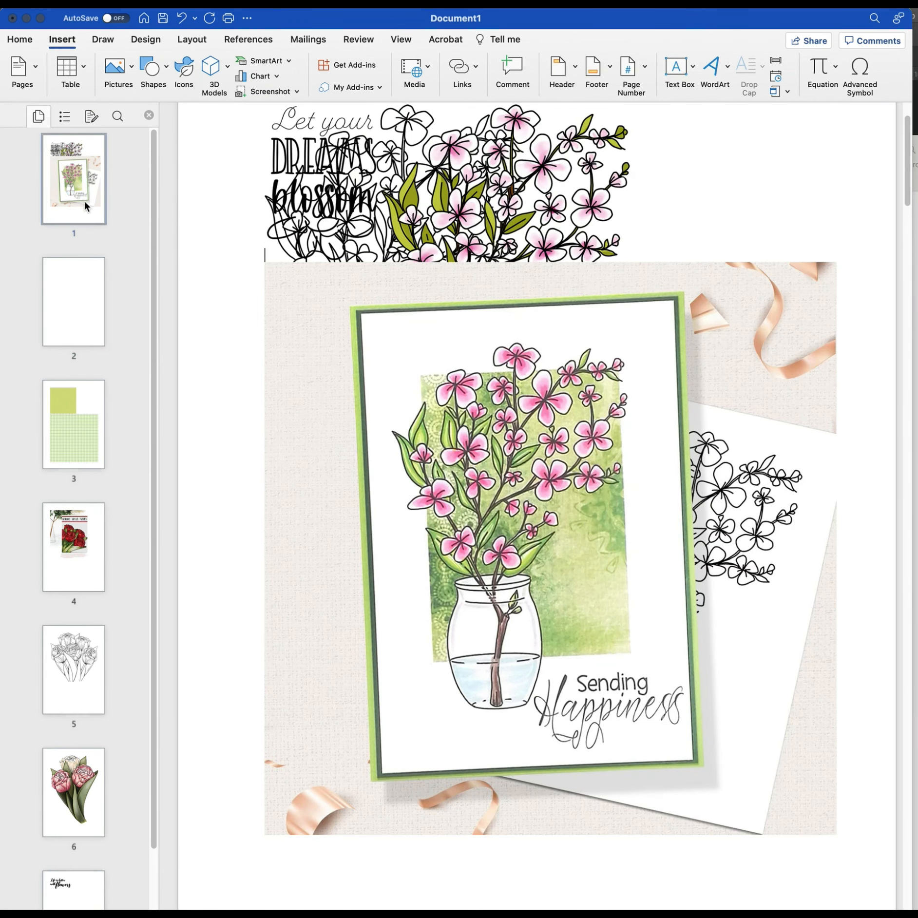
{"action": "left_click", "coordinate": [673, 380]}
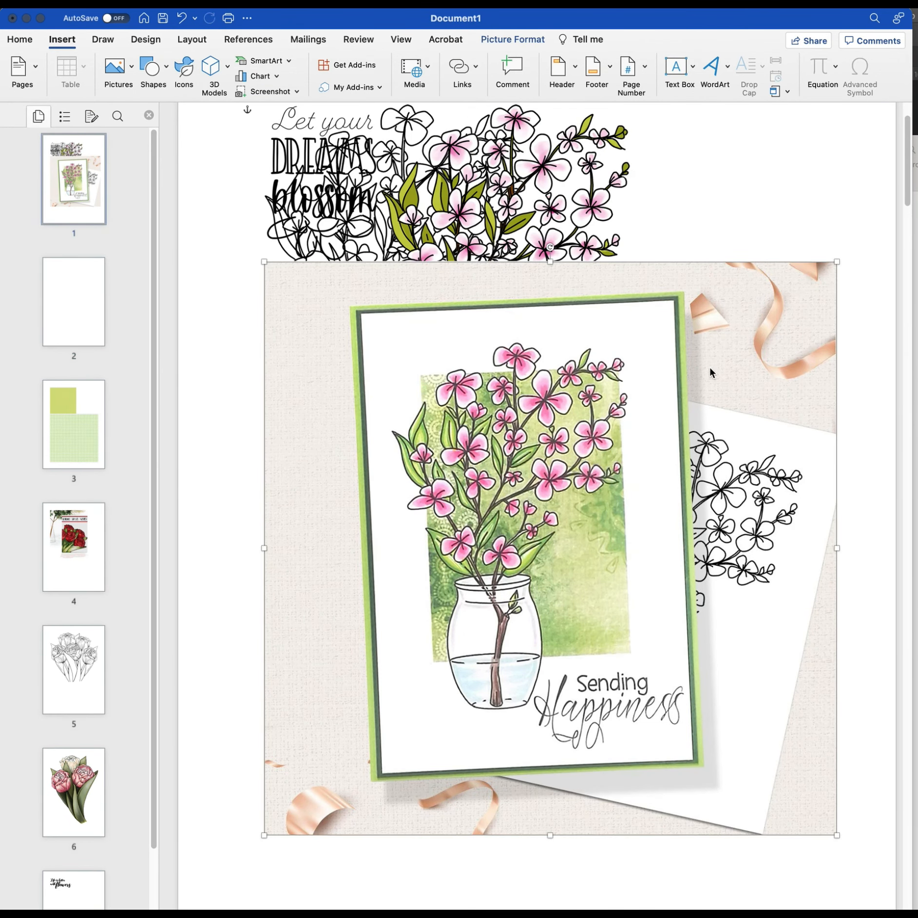
{"action": "left_click_drag", "start_coordinate": [745, 341], "coordinate": [739, 524]}
{"action": "left_click_drag", "start_coordinate": [905, 199], "coordinate": [878, 264]}
{"action": "left_click_drag", "start_coordinate": [596, 233], "coordinate": [577, 858]}
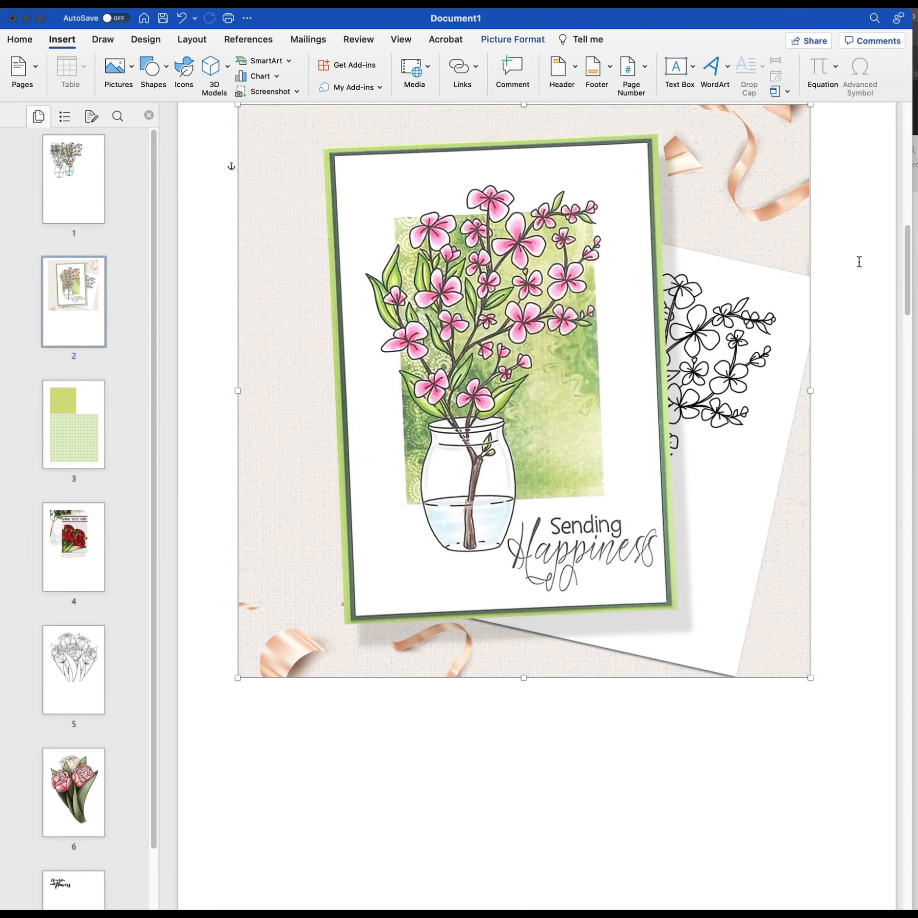
Step: Move the coloured vase picture on page 1 to about 11.8 cm left and 11.3 cm top, and shrink it slightly
{"action": "left_click_drag", "start_coordinate": [909, 266], "coordinate": [907, 131]}
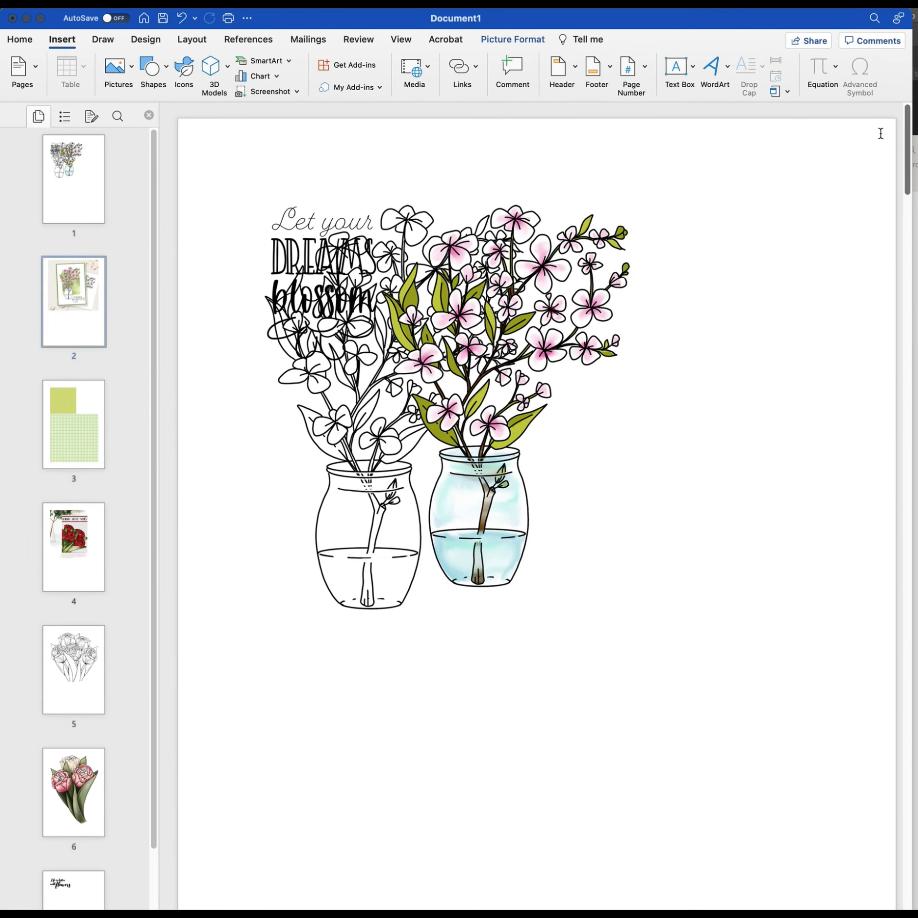
{"action": "left_click", "coordinate": [599, 477]}
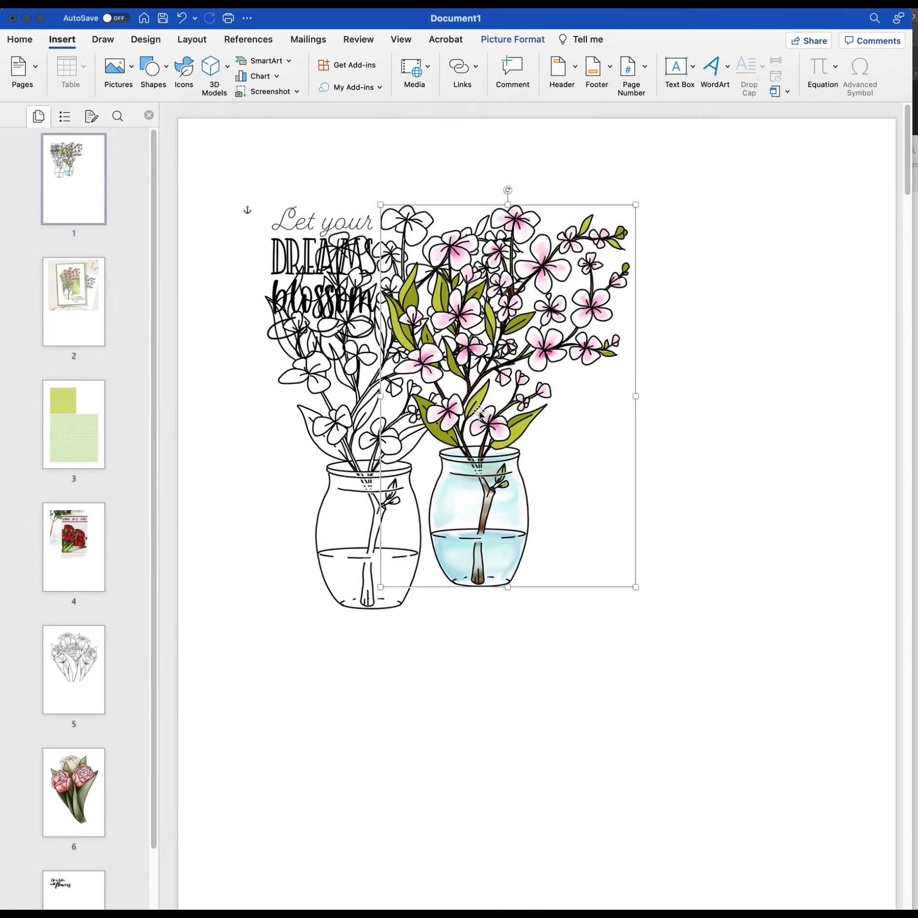
{"action": "left_click_drag", "start_coordinate": [514, 410], "coordinate": [696, 644]}
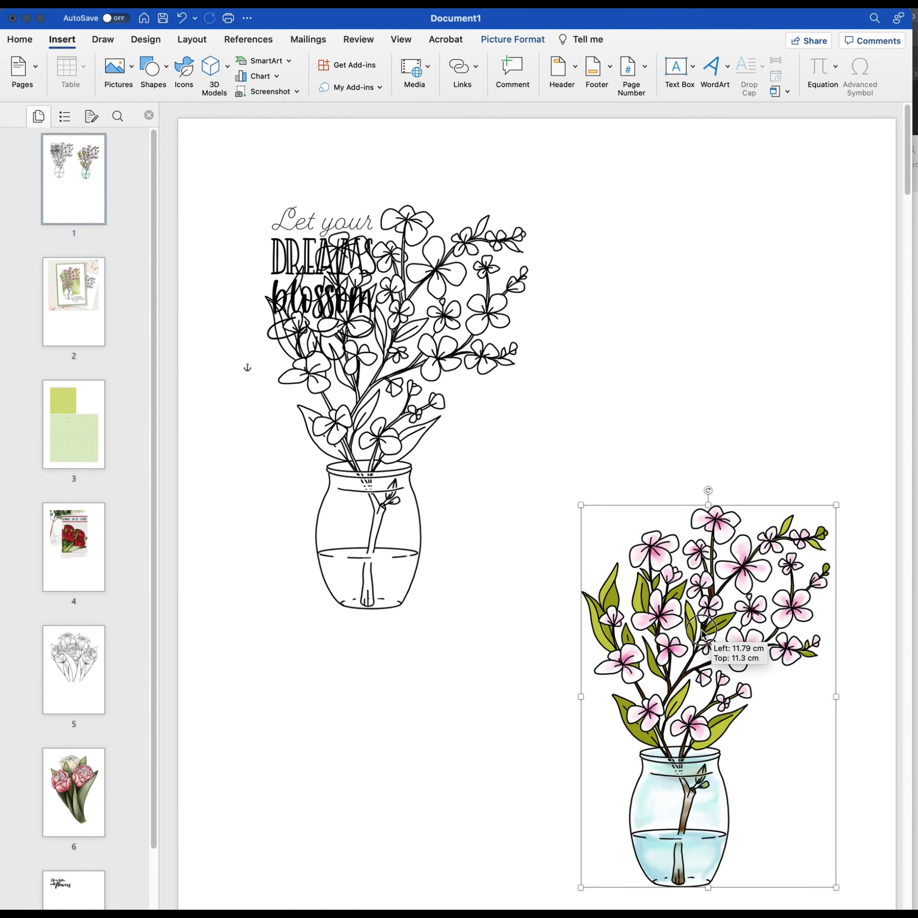
{"action": "left_click_drag", "start_coordinate": [578, 503], "coordinate": [629, 568]}
Step: Move the outline vase picture to the upper right of page 1, above the coloured vase, and shrink it slightly
{"action": "left_click", "coordinate": [508, 497]}
{"action": "left_click_drag", "start_coordinate": [347, 468], "coordinate": [671, 429]}
{"action": "left_click_drag", "start_coordinate": [856, 163], "coordinate": [819, 216]}
Step: Set the "Let your DREAMS blossom" sentiment's wrapping to Behind Text and move it beside the coloured vase's base near the page's right edge
{"action": "left_click", "coordinate": [282, 283]}
{"action": "right_click", "coordinate": [318, 287]}
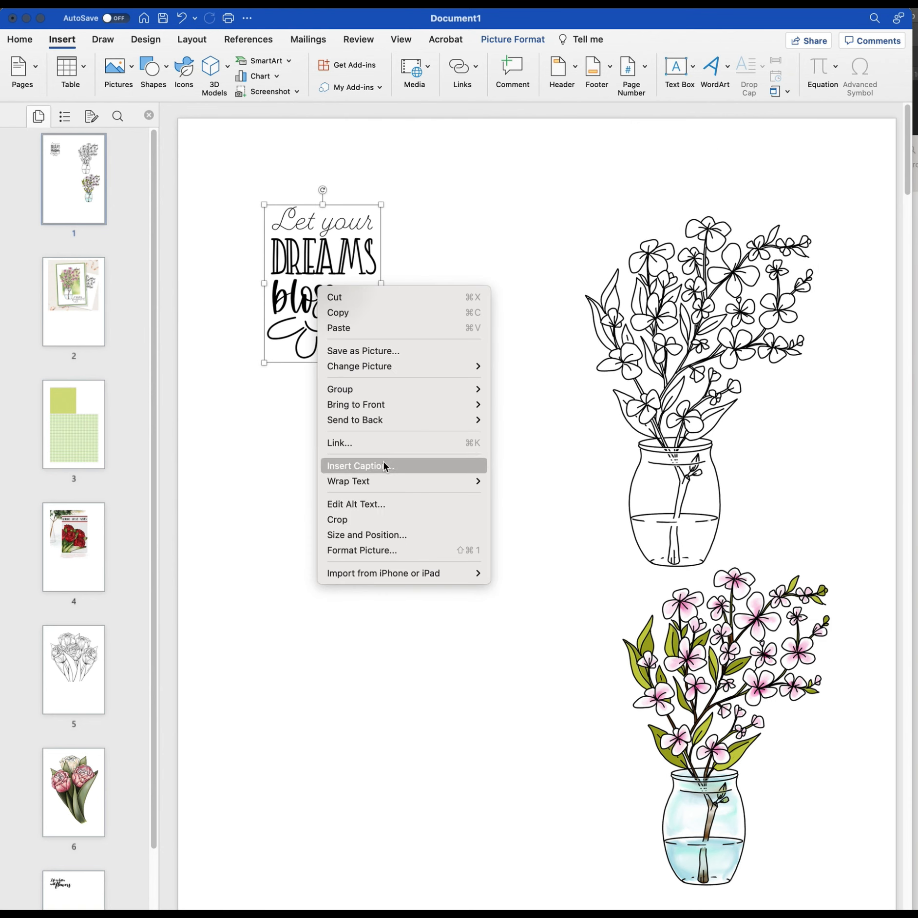
{"action": "mouse_move", "coordinate": [381, 480]}
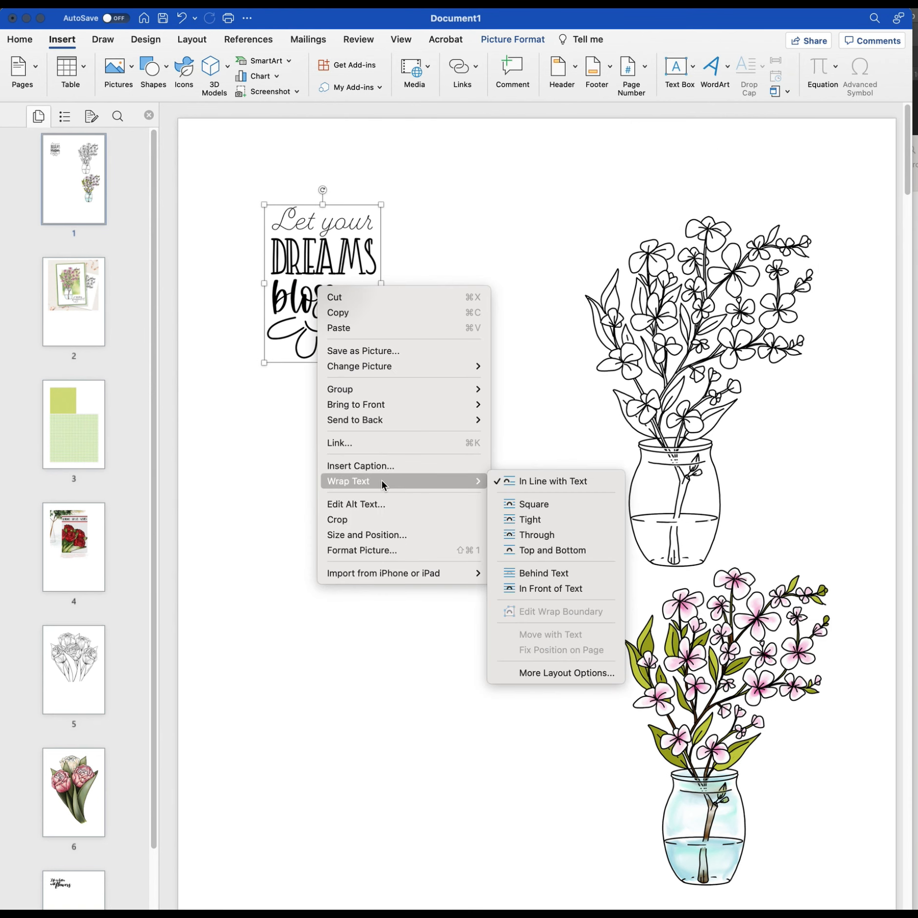
{"action": "left_click", "coordinate": [537, 572]}
{"action": "left_click_drag", "start_coordinate": [346, 324], "coordinate": [770, 781]}
{"action": "left_click", "coordinate": [66, 424]}
{"action": "left_click", "coordinate": [448, 383]}
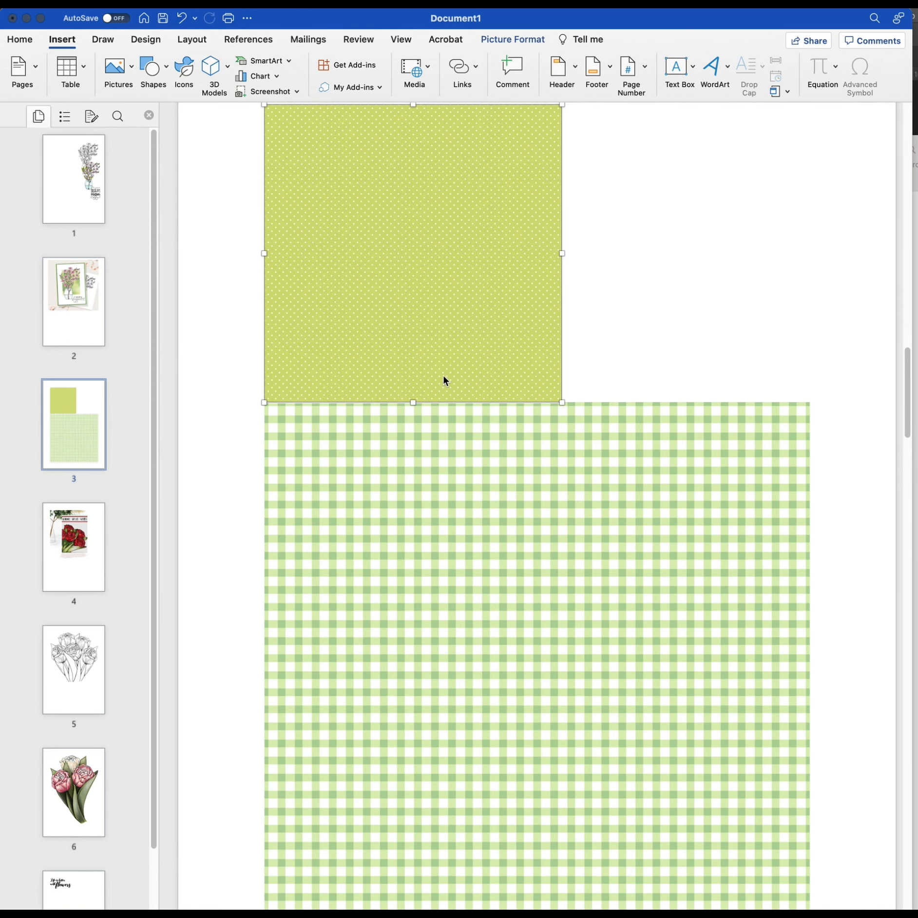
{"action": "left_click", "coordinate": [86, 203]}
{"action": "left_click", "coordinate": [406, 428]}
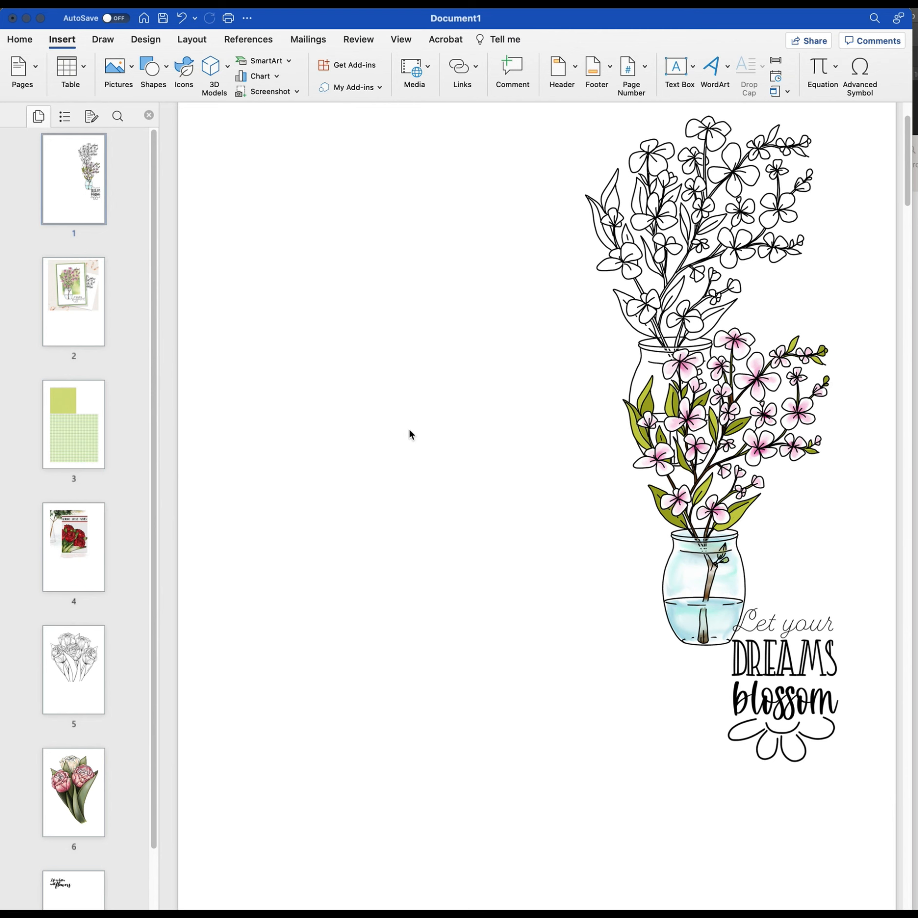
Step: Move the "Sending Happiness" card photo lower on page 2, deselect it and return to page 1
{"action": "left_click", "coordinate": [64, 303]}
{"action": "left_click_drag", "start_coordinate": [475, 324], "coordinate": [496, 459]}
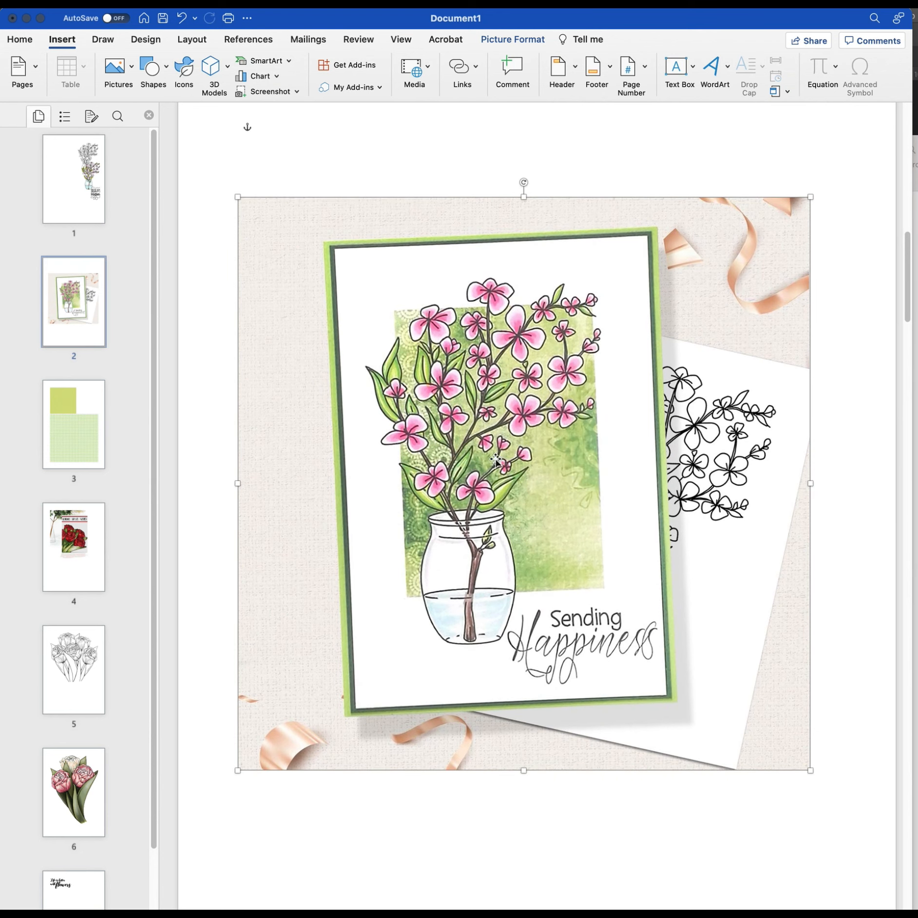
{"action": "left_click", "coordinate": [200, 570]}
{"action": "left_click", "coordinate": [839, 470]}
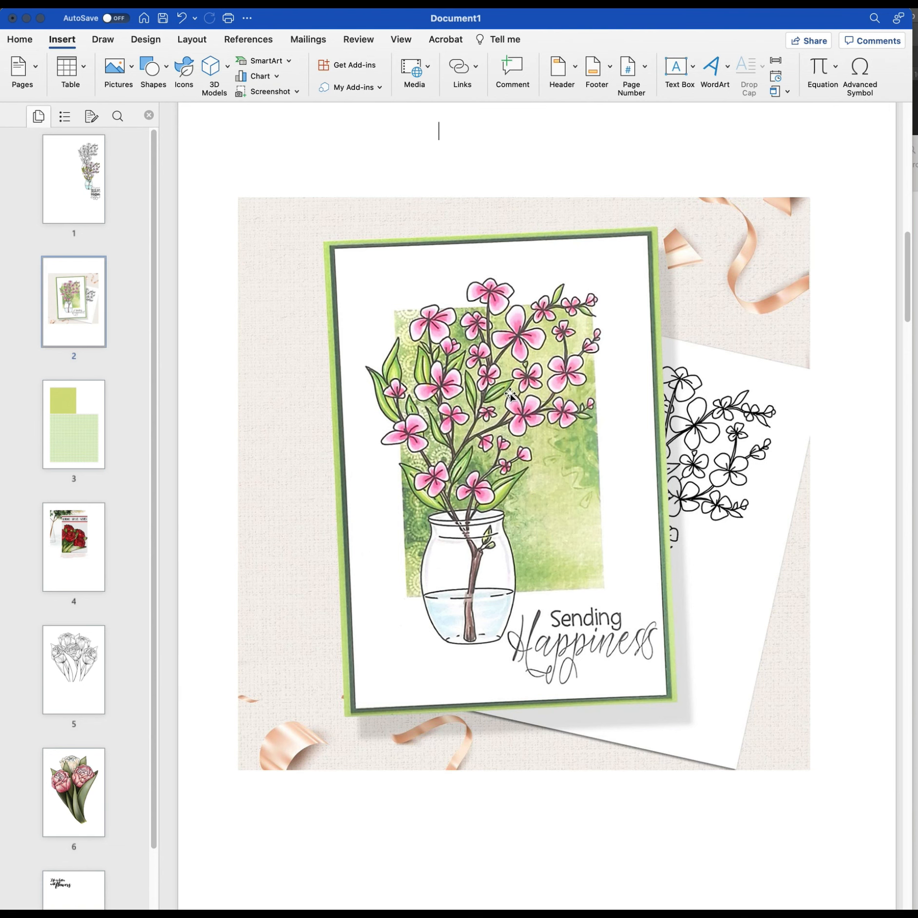
{"action": "left_click", "coordinate": [67, 189]}
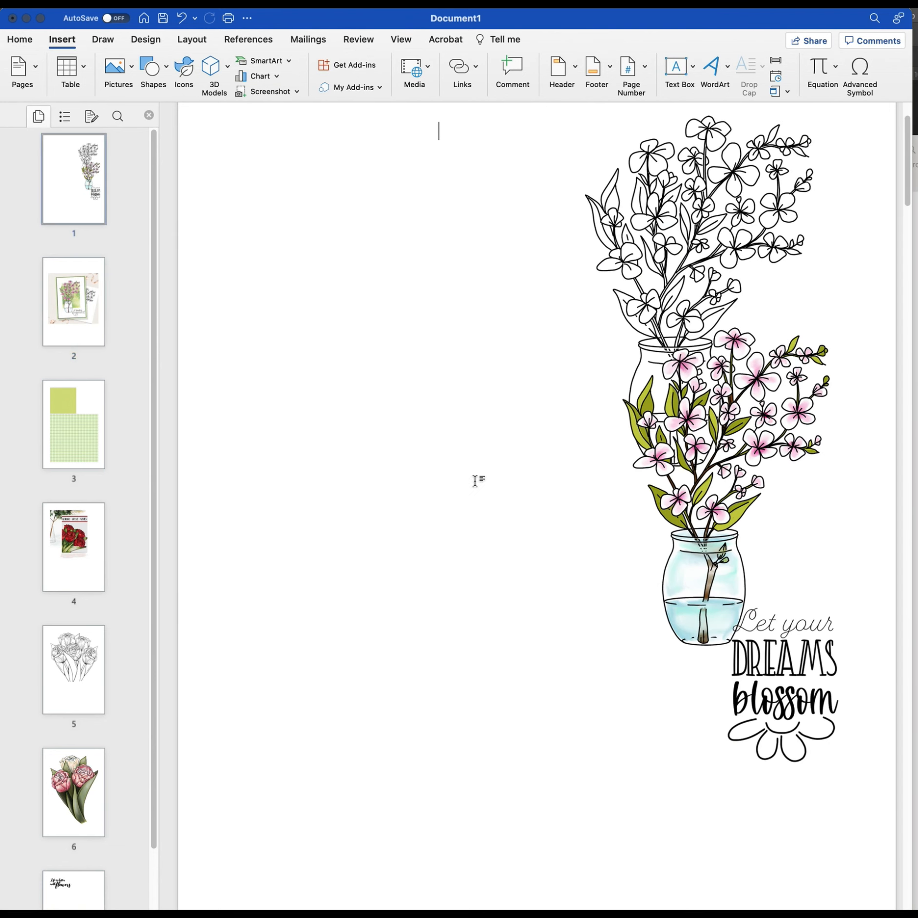
Step: Paste the green polka-dot paper onto page 1 and set its text wrapping to Behind Text
{"action": "key", "text": "super+v"}
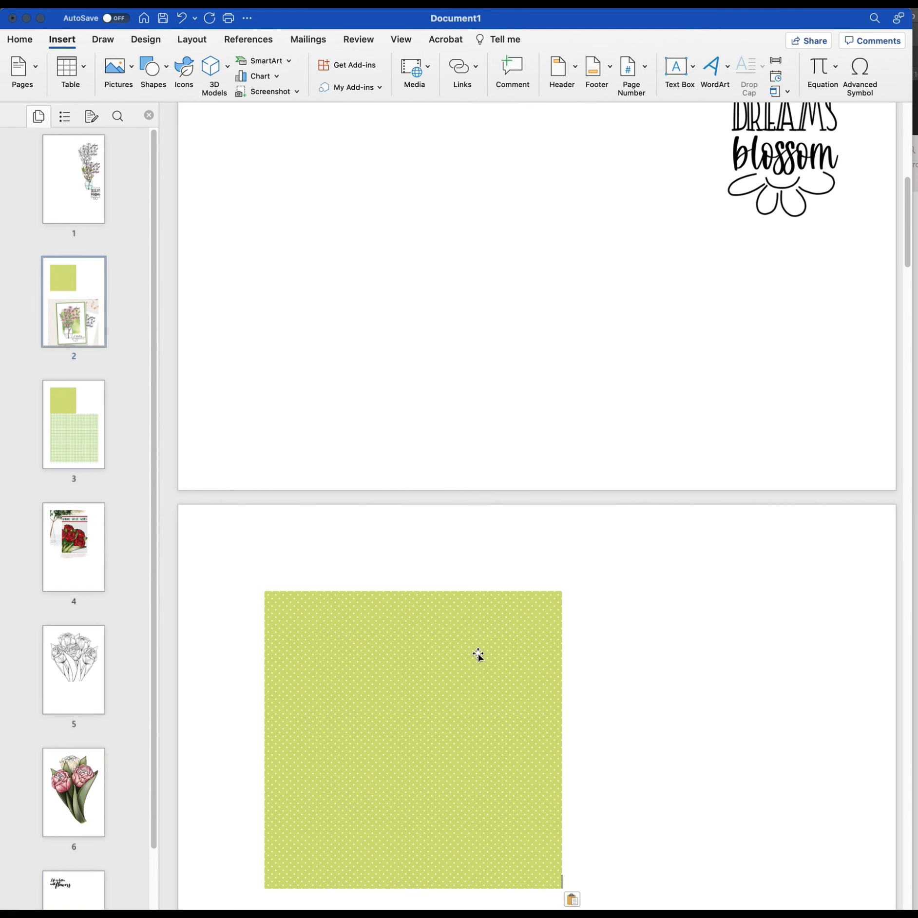
{"action": "left_click_drag", "start_coordinate": [478, 655], "coordinate": [531, 485]}
{"action": "key", "text": "super+v"}
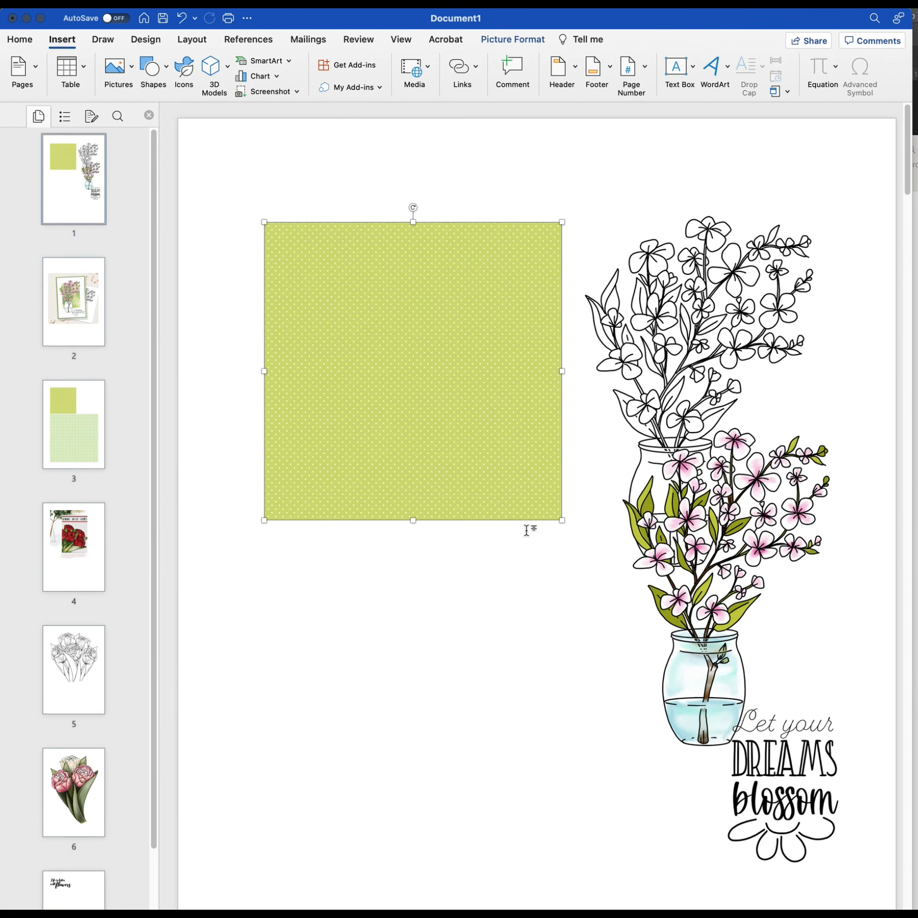
{"action": "right_click", "coordinate": [454, 410]}
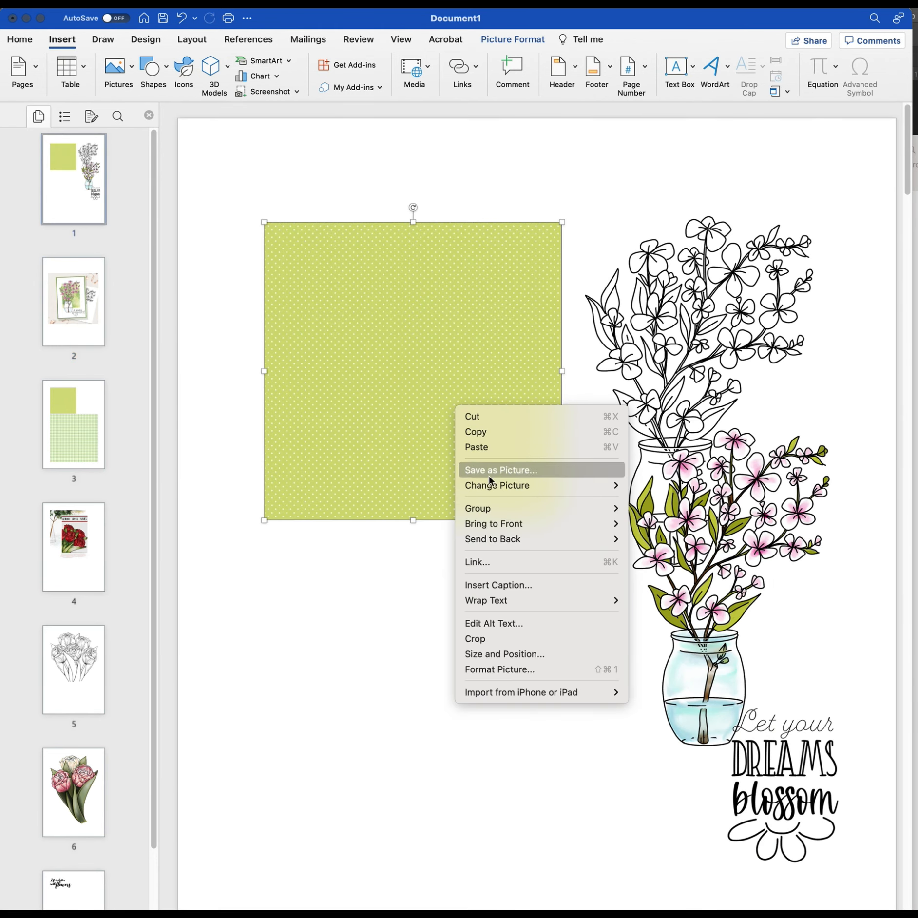
{"action": "mouse_move", "coordinate": [564, 600]}
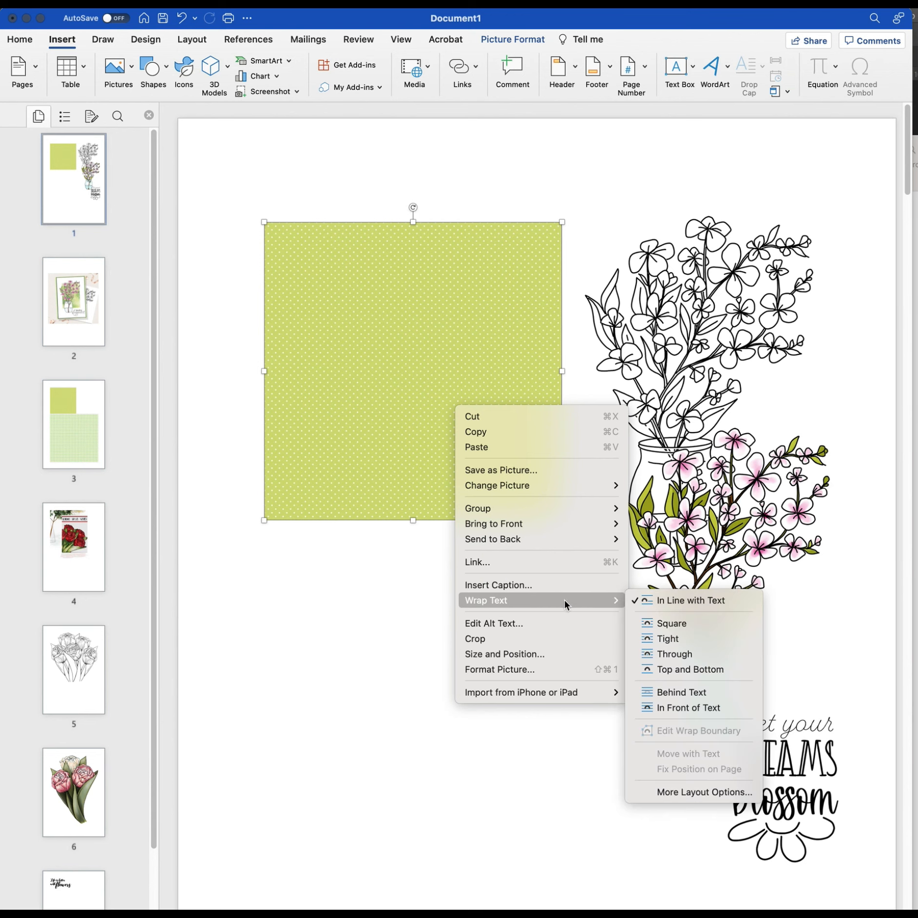
{"action": "left_click", "coordinate": [673, 692]}
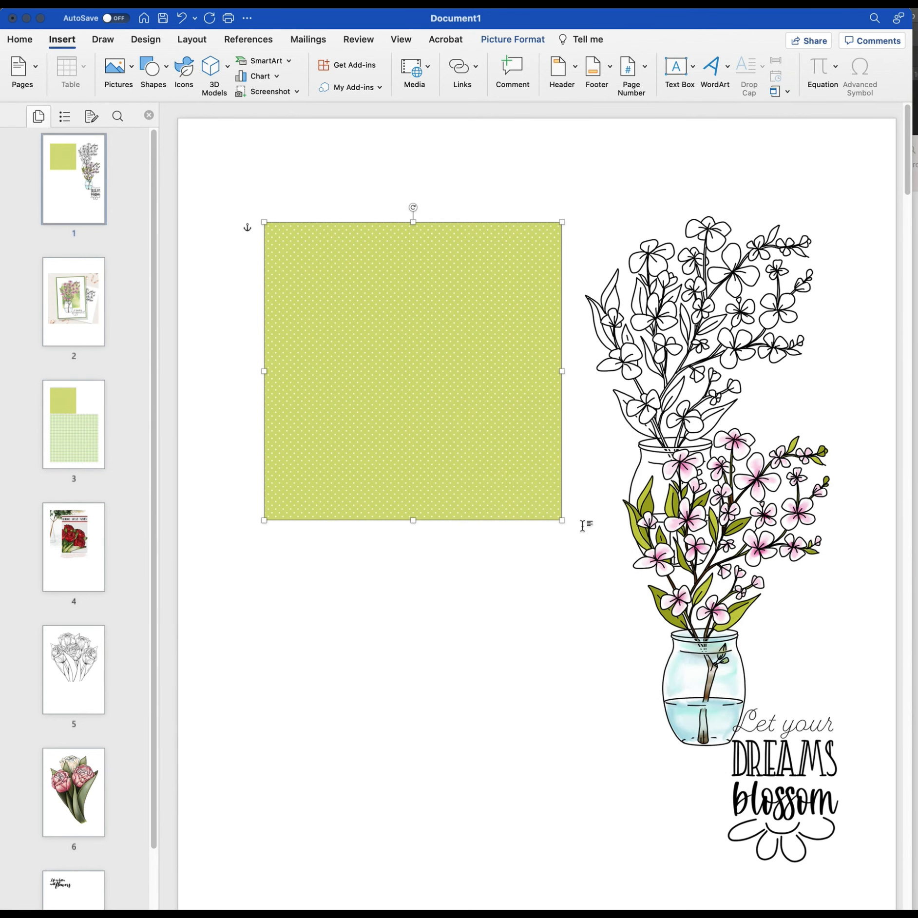
Step: Enlarge the green polka-dot paper to span most of page 1's width and send it to back, behind the vases and sentiment
{"action": "left_click_drag", "start_coordinate": [563, 521], "coordinate": [799, 730]}
{"action": "left_click_drag", "start_coordinate": [518, 641], "coordinate": [526, 631]}
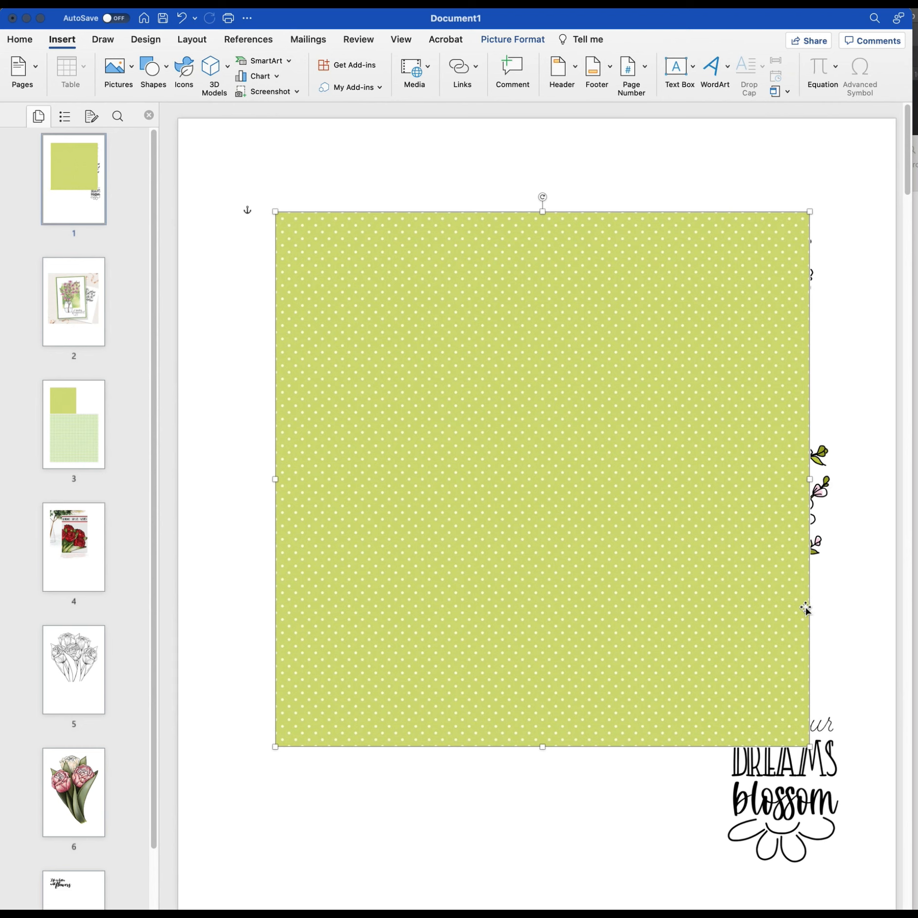
{"action": "right_click", "coordinate": [510, 539]}
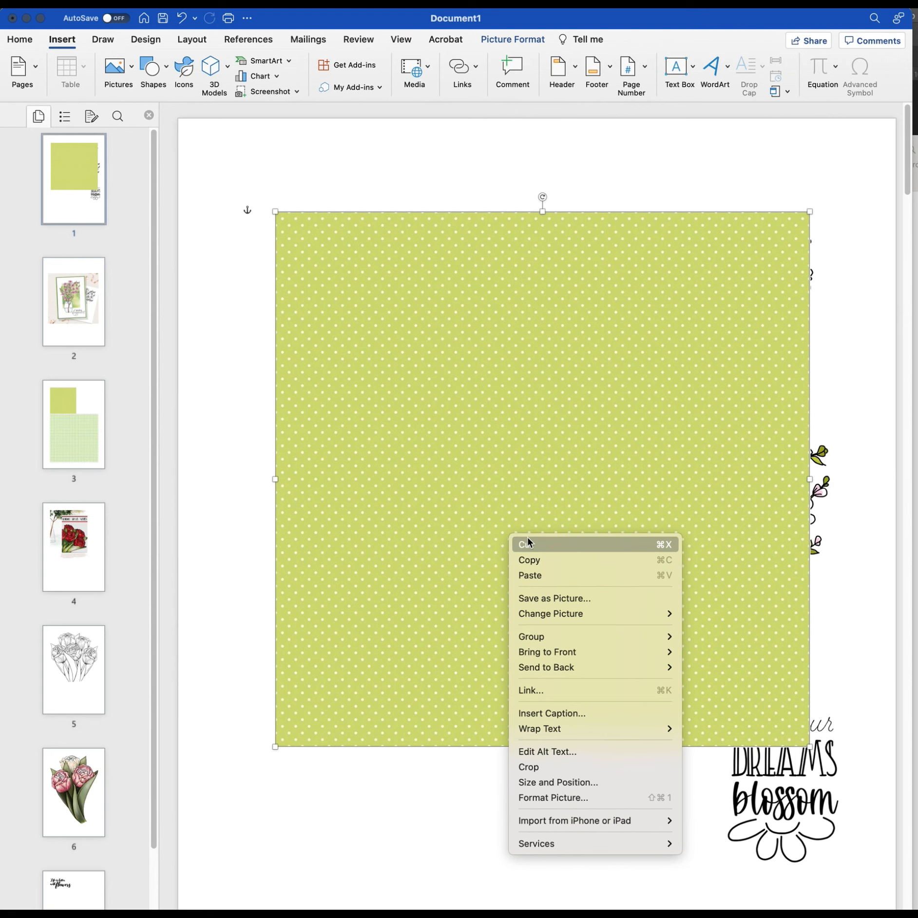
{"action": "left_click", "coordinate": [566, 668]}
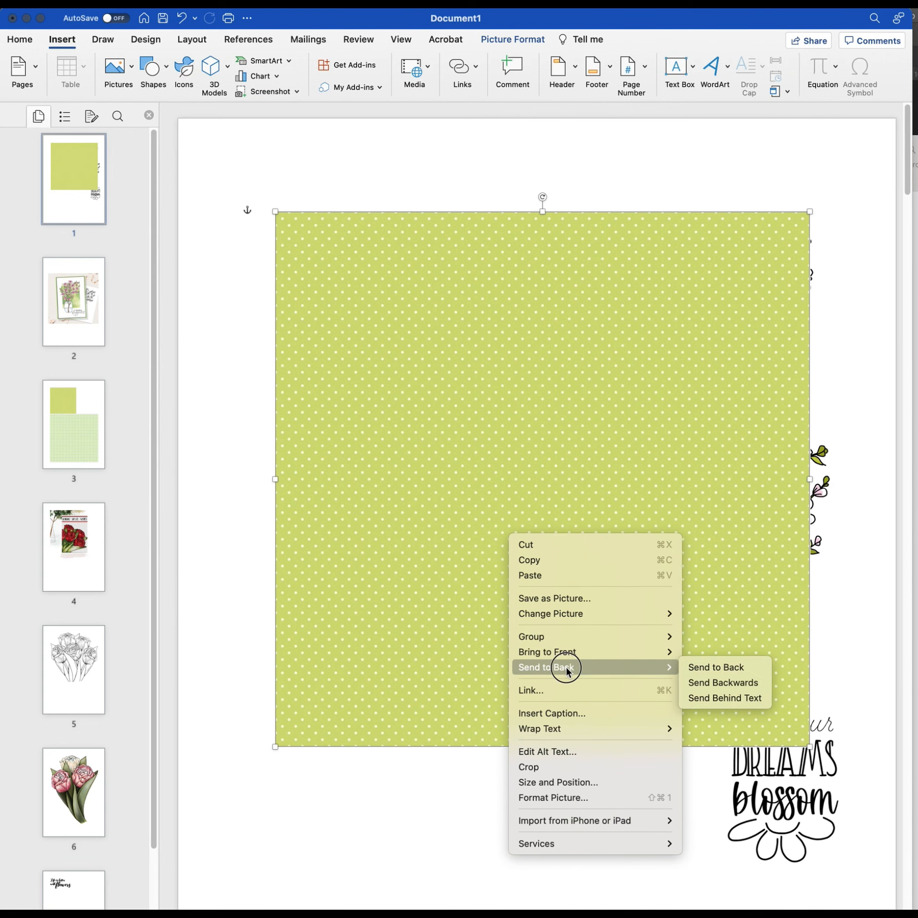
{"action": "left_click", "coordinate": [732, 672]}
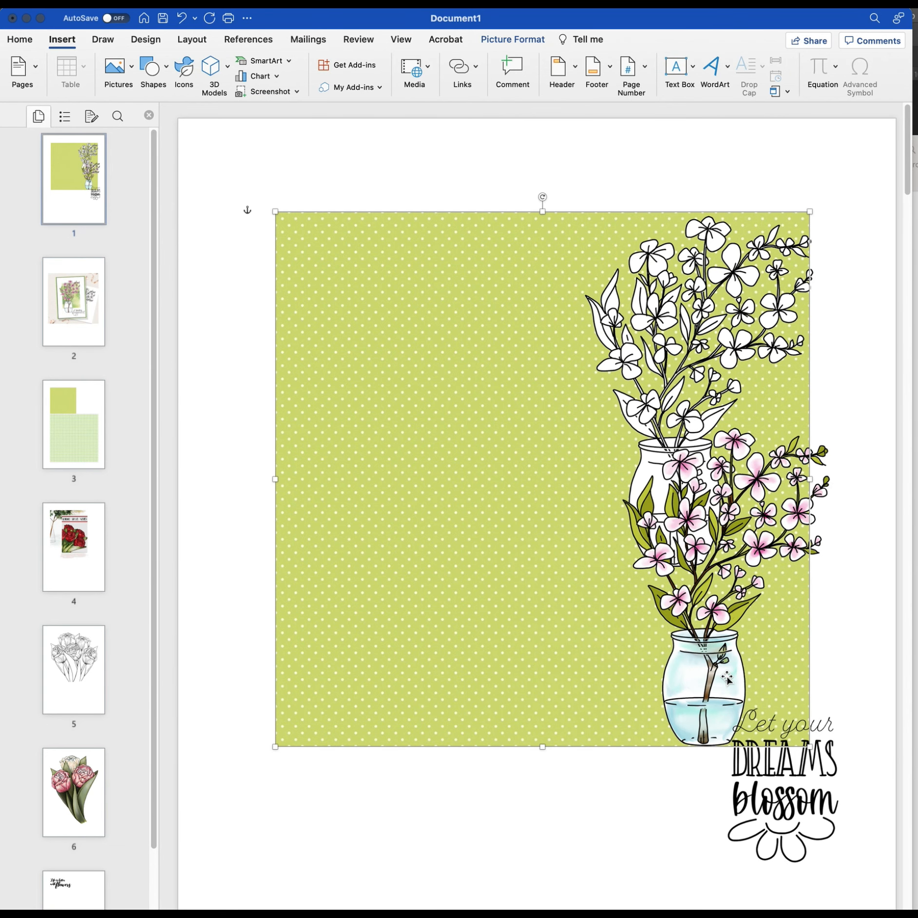
{"action": "left_click", "coordinate": [552, 783]}
Step: Move the coloured vase picture off the green paper to the empty area below it on page 1
{"action": "left_click", "coordinate": [754, 521]}
{"action": "left_click_drag", "start_coordinate": [754, 521], "coordinate": [464, 494]}
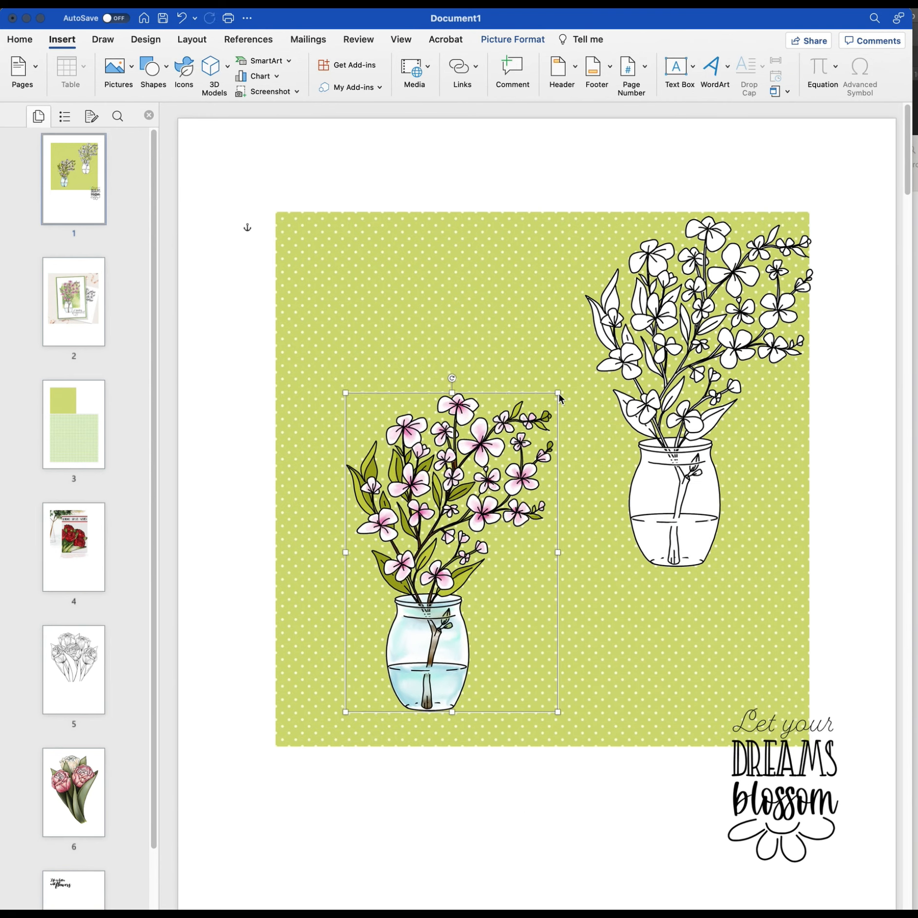
{"action": "left_click_drag", "start_coordinate": [486, 441], "coordinate": [466, 811]}
{"action": "scroll", "coordinate": [641, 505], "scroll_direction": "down", "scroll_amount": 10}
{"action": "left_click_drag", "start_coordinate": [905, 267], "coordinate": [903, 180]}
Step: Move the outline vase to the green paper's left half, enlarge it to nearly the paper's height, and place the sentiment beside its jar
{"action": "left_click", "coordinate": [662, 443]}
{"action": "left_click_drag", "start_coordinate": [663, 443], "coordinate": [408, 460]}
{"action": "left_click_drag", "start_coordinate": [563, 586], "coordinate": [638, 709]}
{"action": "left_click_drag", "start_coordinate": [779, 815], "coordinate": [593, 607]}
{"action": "left_click", "coordinate": [626, 811]}
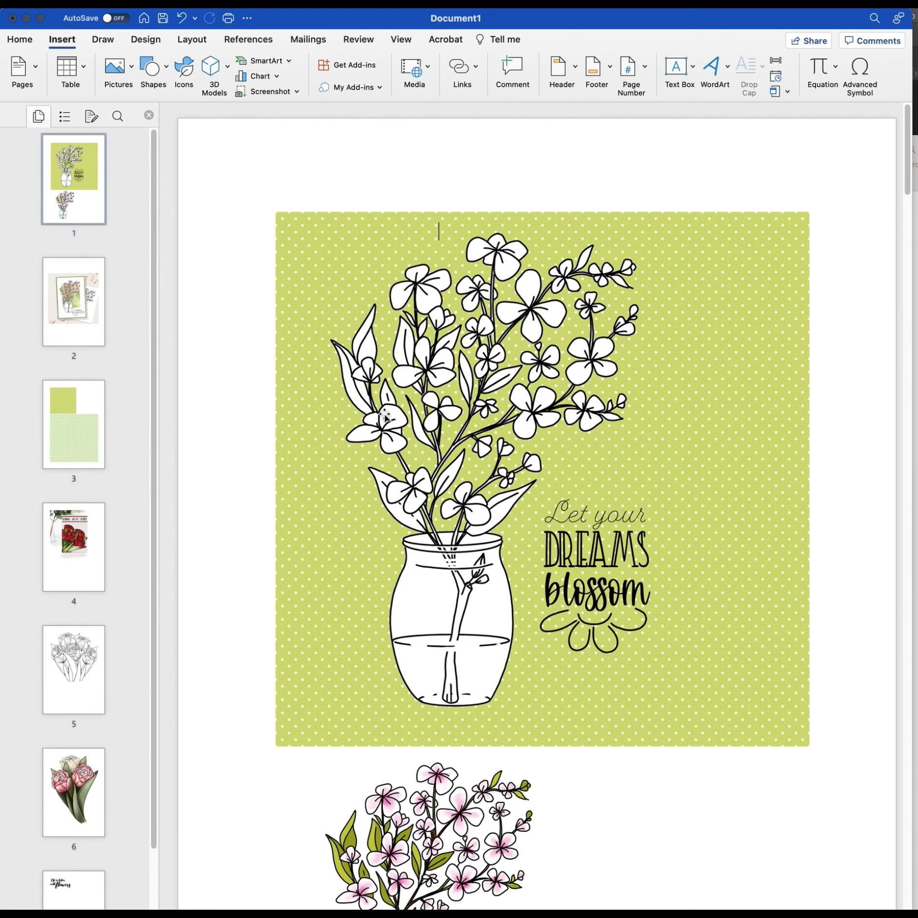
Step: Nudge the outline vase slightly left and down on the green paper and deselect it
{"action": "left_click", "coordinate": [418, 591]}
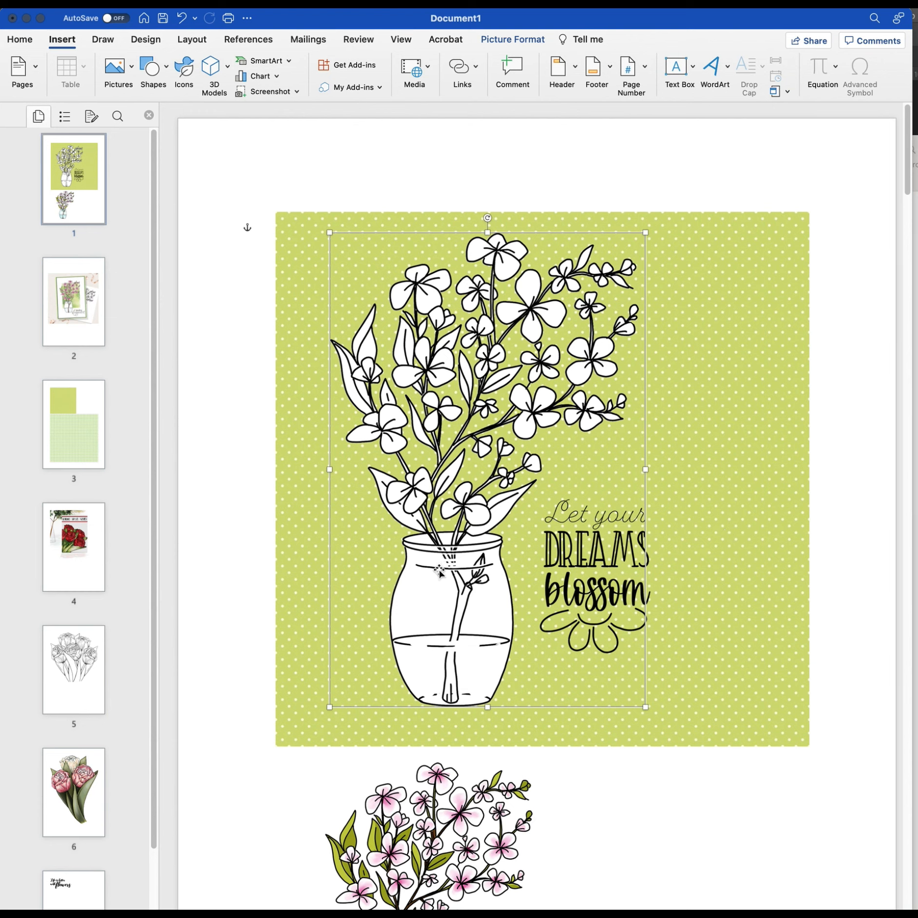
{"action": "left_click_drag", "start_coordinate": [435, 570], "coordinate": [423, 574]}
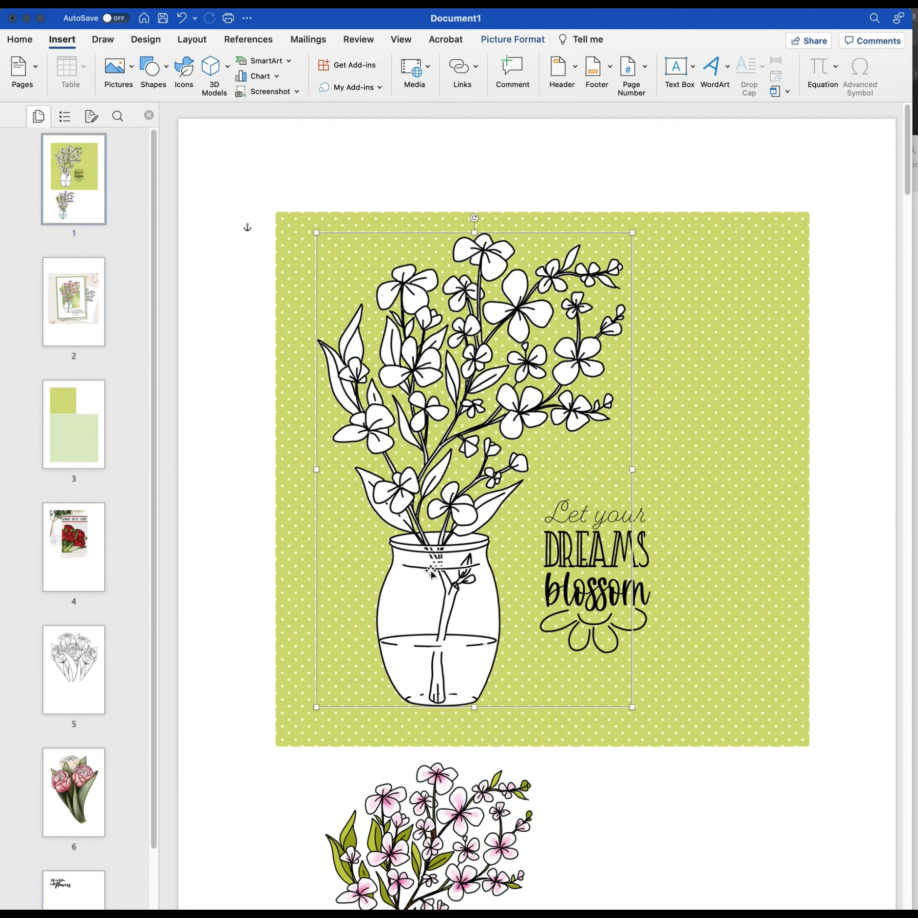
{"action": "mouse_move", "coordinate": [432, 577]}
{"action": "left_mouse_down"}
{"action": "mouse_move", "coordinate": [331, 609]}
{"action": "mouse_move", "coordinate": [425, 574]}
{"action": "mouse_move", "coordinate": [421, 601]}
{"action": "mouse_move", "coordinate": [463, 590]}
{"action": "mouse_move", "coordinate": [432, 585]}
{"action": "left_mouse_up"}
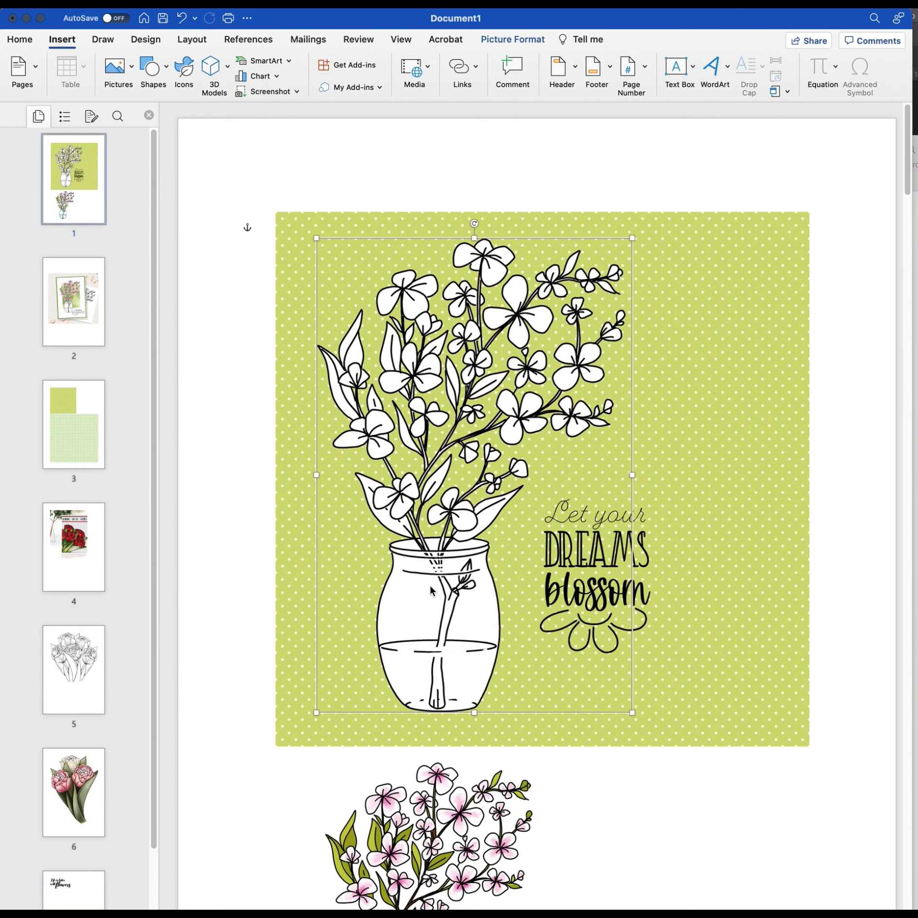
{"action": "left_click", "coordinate": [633, 814]}
Step: Crop the green paper's right side to just past the sentiment and shift the paper slightly right to frame the vase and sentiment
{"action": "left_click", "coordinate": [733, 577]}
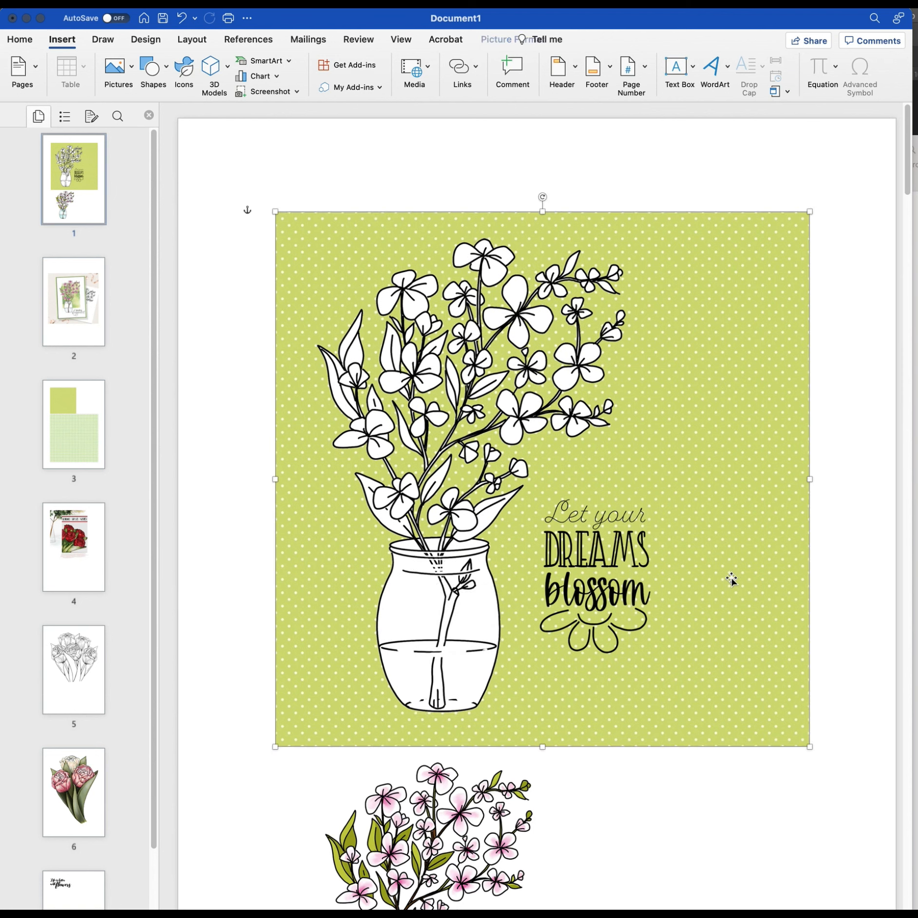
{"action": "right_click", "coordinate": [735, 566]}
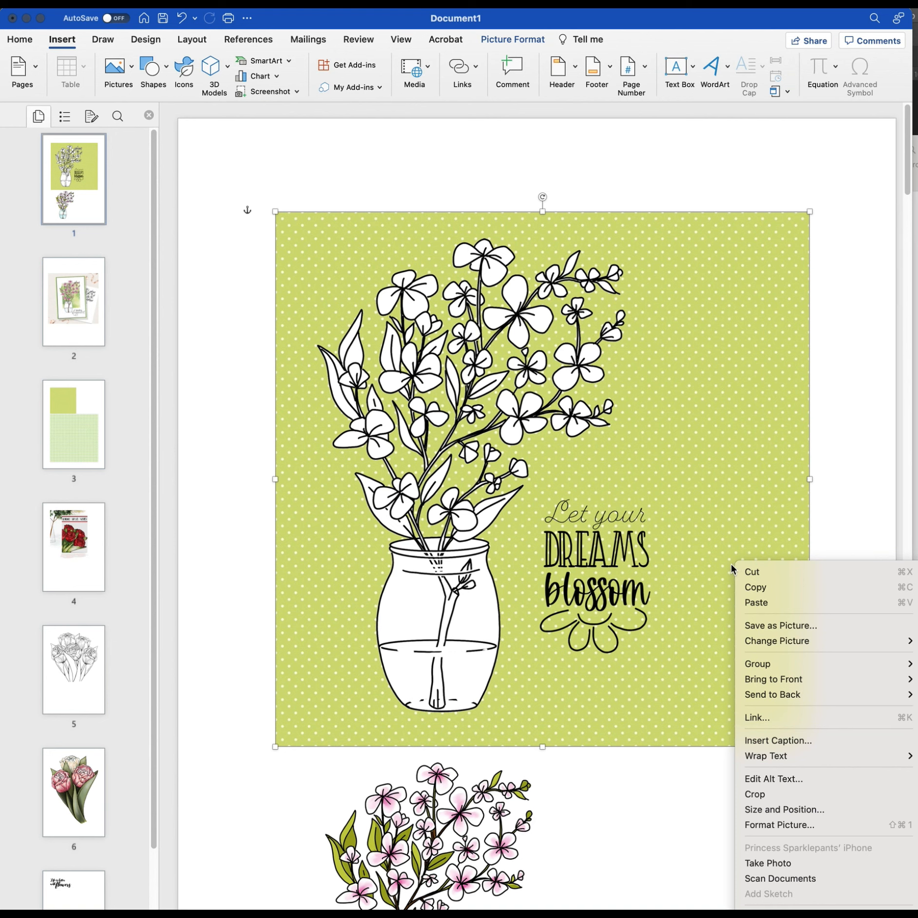
{"action": "left_click", "coordinate": [714, 307]}
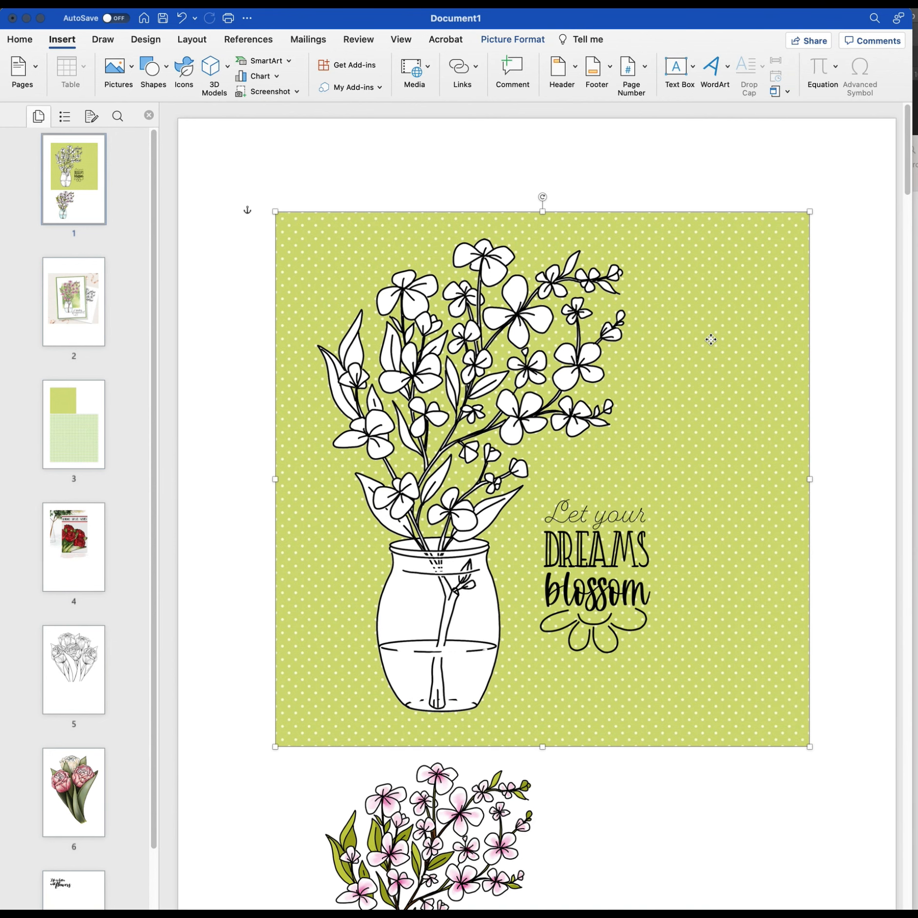
{"action": "right_click", "coordinate": [710, 338]}
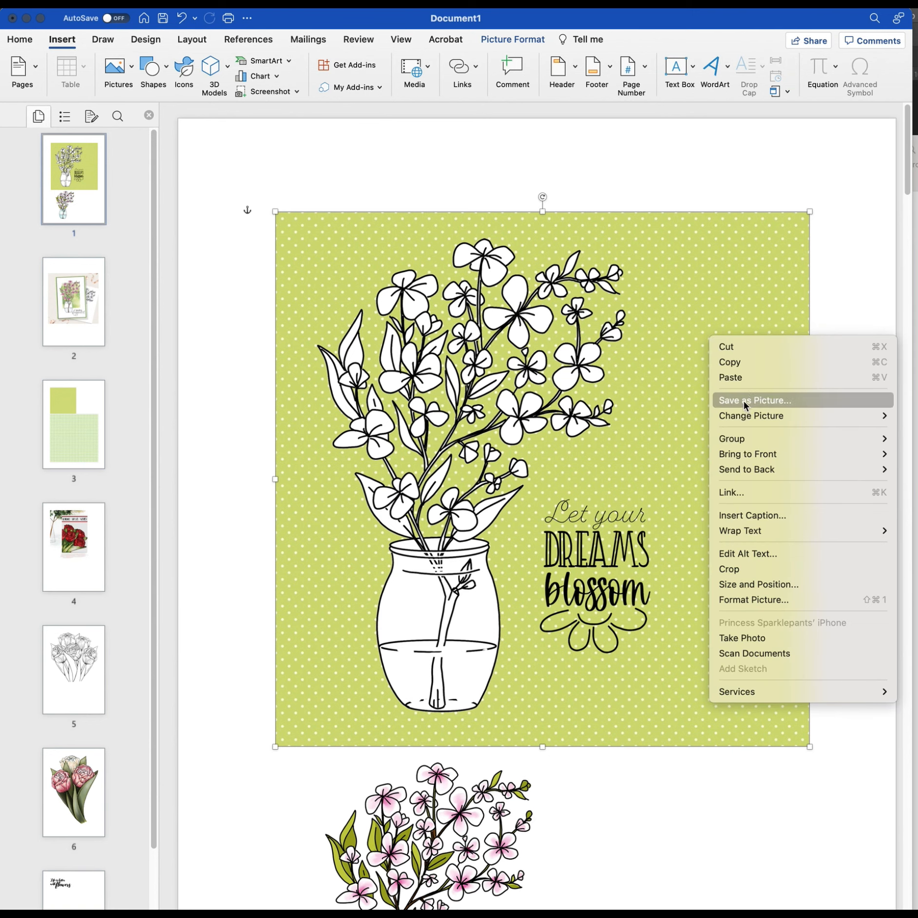
{"action": "mouse_move", "coordinate": [740, 415]}
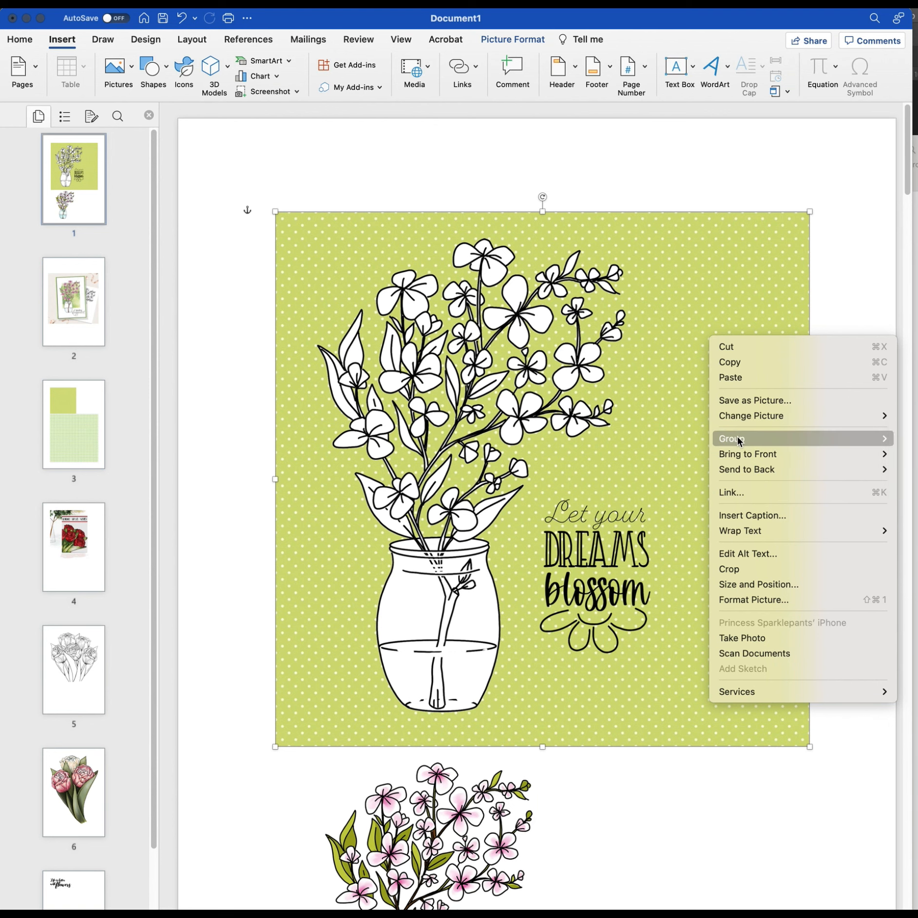
{"action": "left_click", "coordinate": [721, 568]}
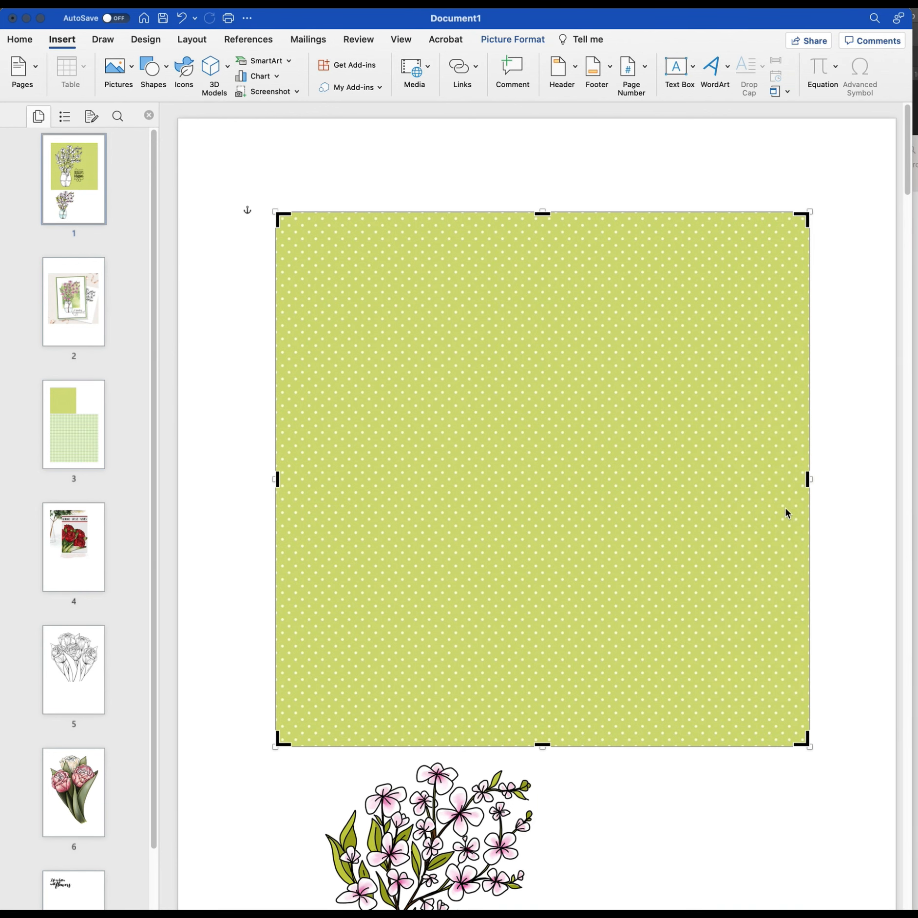
{"action": "left_click_drag", "start_coordinate": [808, 479], "coordinate": [665, 479]}
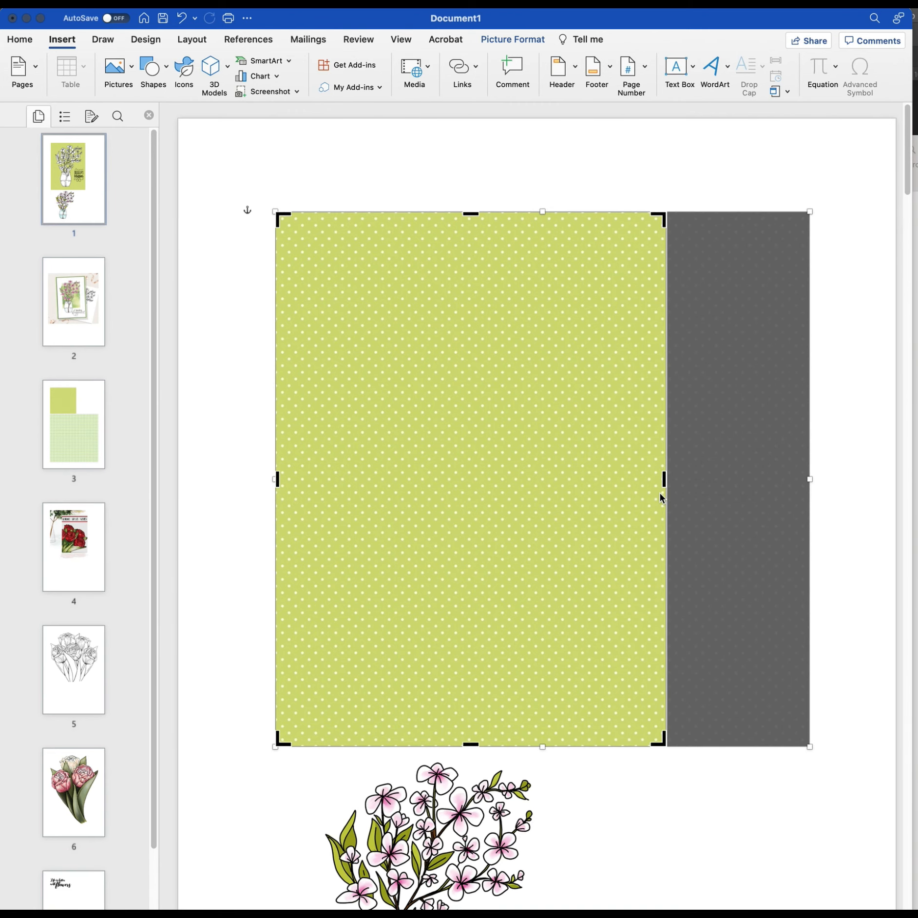
{"action": "left_click", "coordinate": [829, 504]}
{"action": "left_click", "coordinate": [642, 468]}
{"action": "left_click_drag", "start_coordinate": [637, 459], "coordinate": [650, 461]}
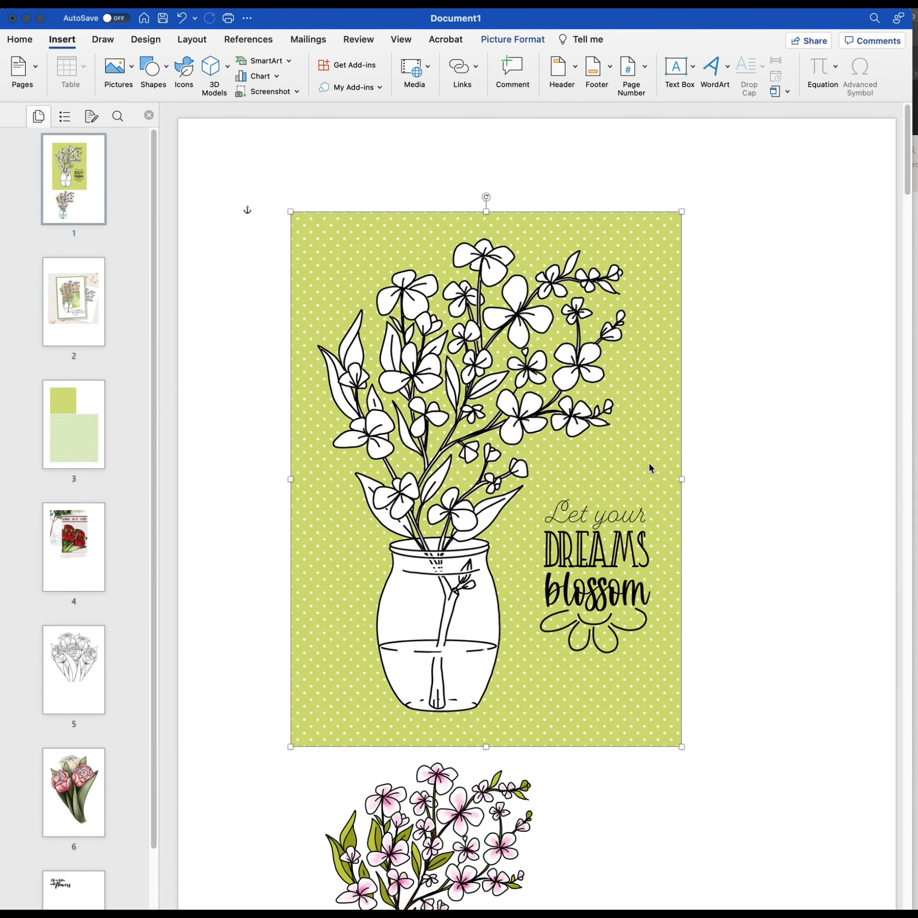
Step: Reopen Crop on the green paper to view its hidden cropped area, and leave the crop unchanged
{"action": "right_click", "coordinate": [650, 463]}
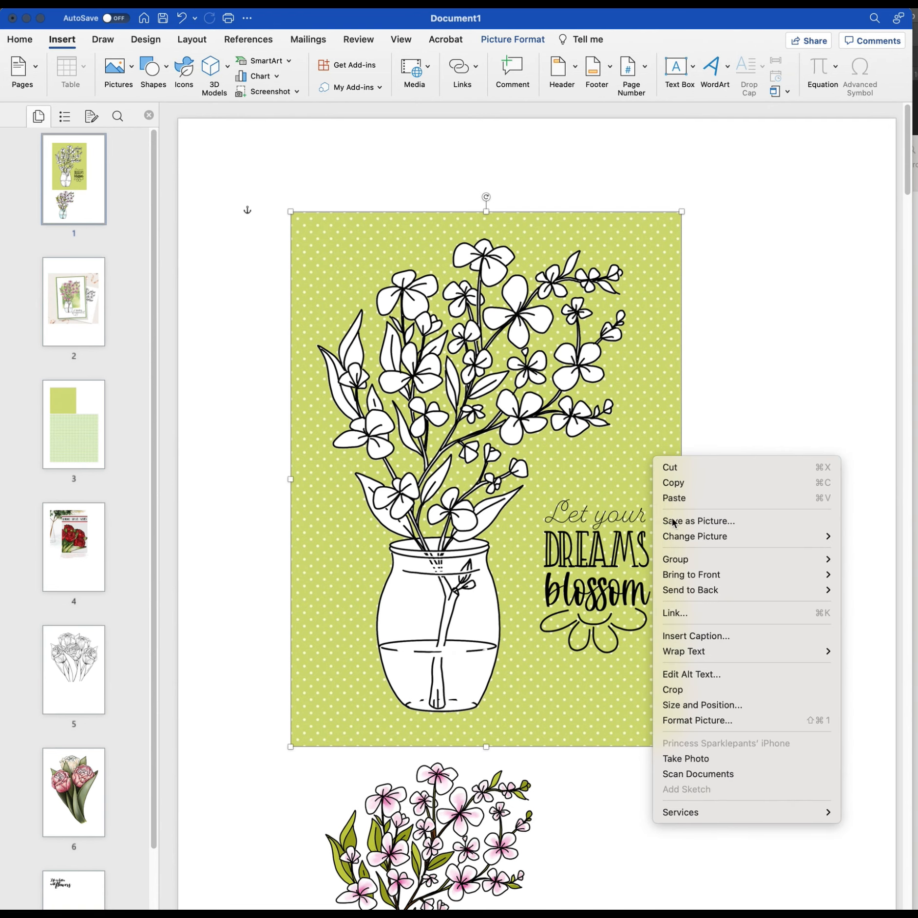
{"action": "left_click", "coordinate": [691, 687]}
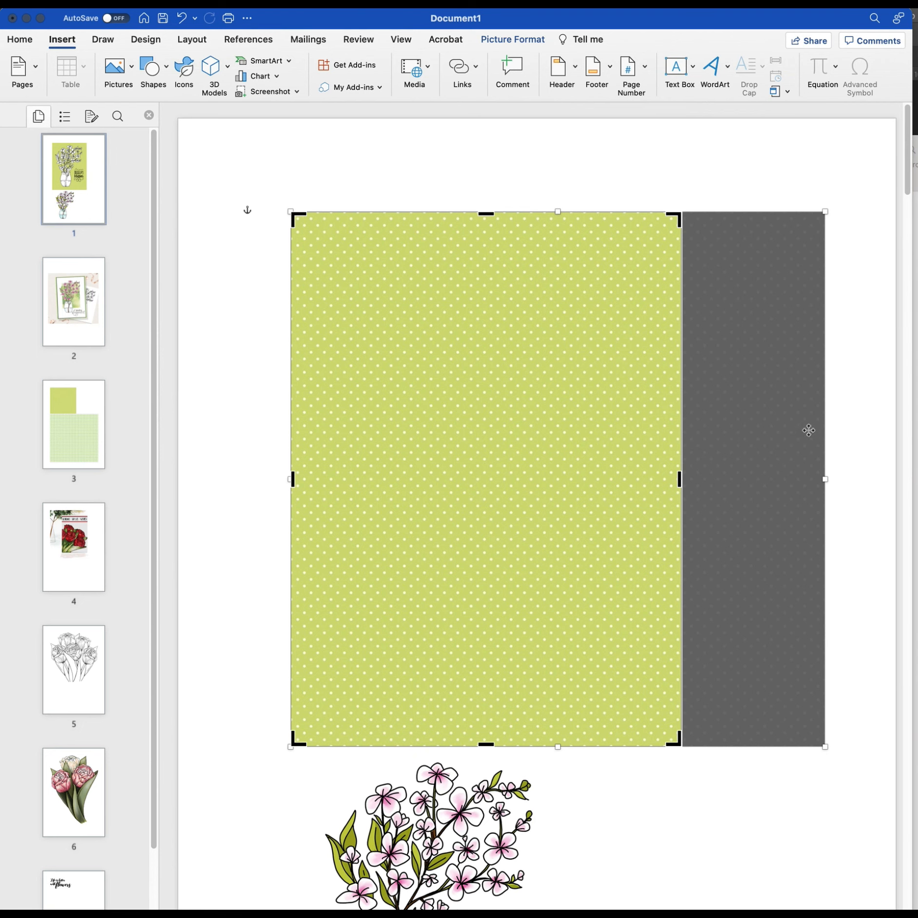
{"action": "left_click", "coordinate": [845, 443]}
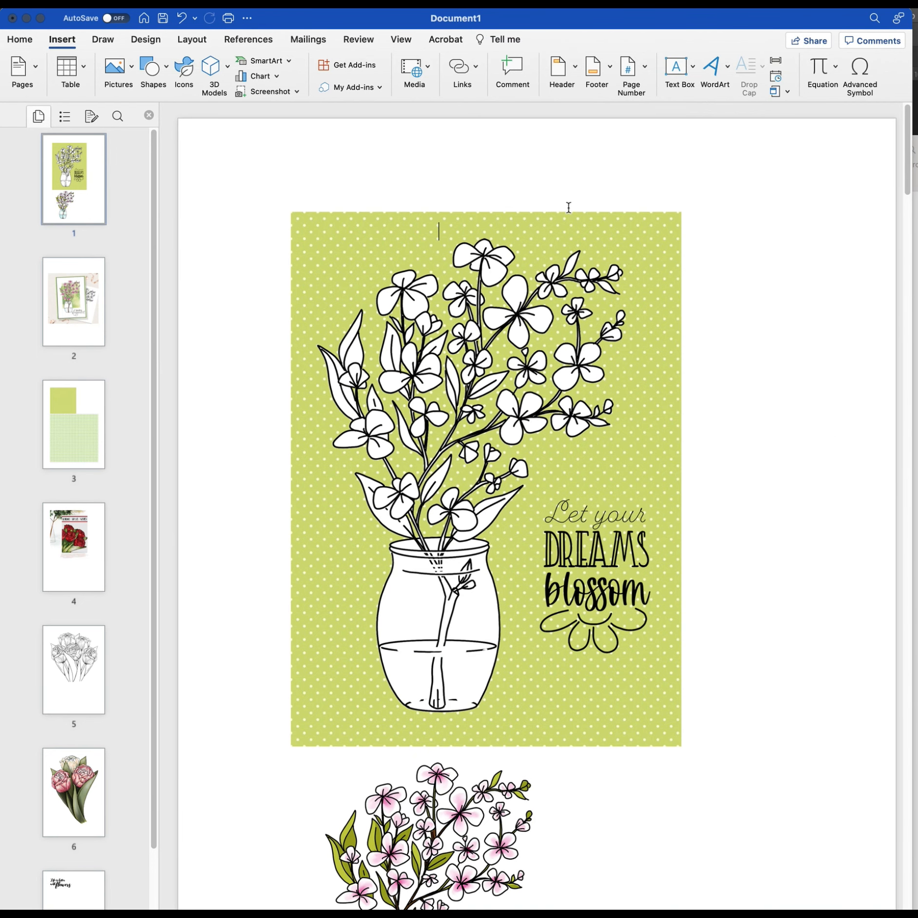
{"action": "left_click", "coordinate": [639, 159]}
{"action": "left_click", "coordinate": [640, 241]}
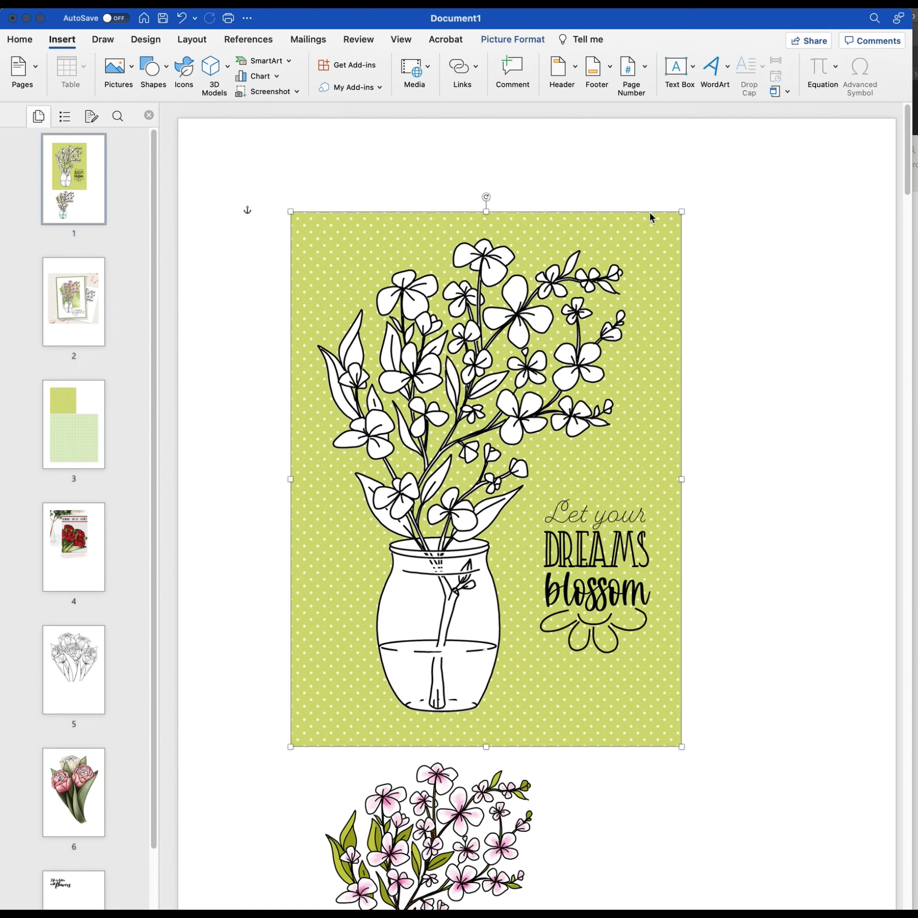
Step: Use the blue pen to draw a squiggle across the green paper's upper left and handwrite "Mum" above the sentiment
{"action": "left_click", "coordinate": [147, 43]}
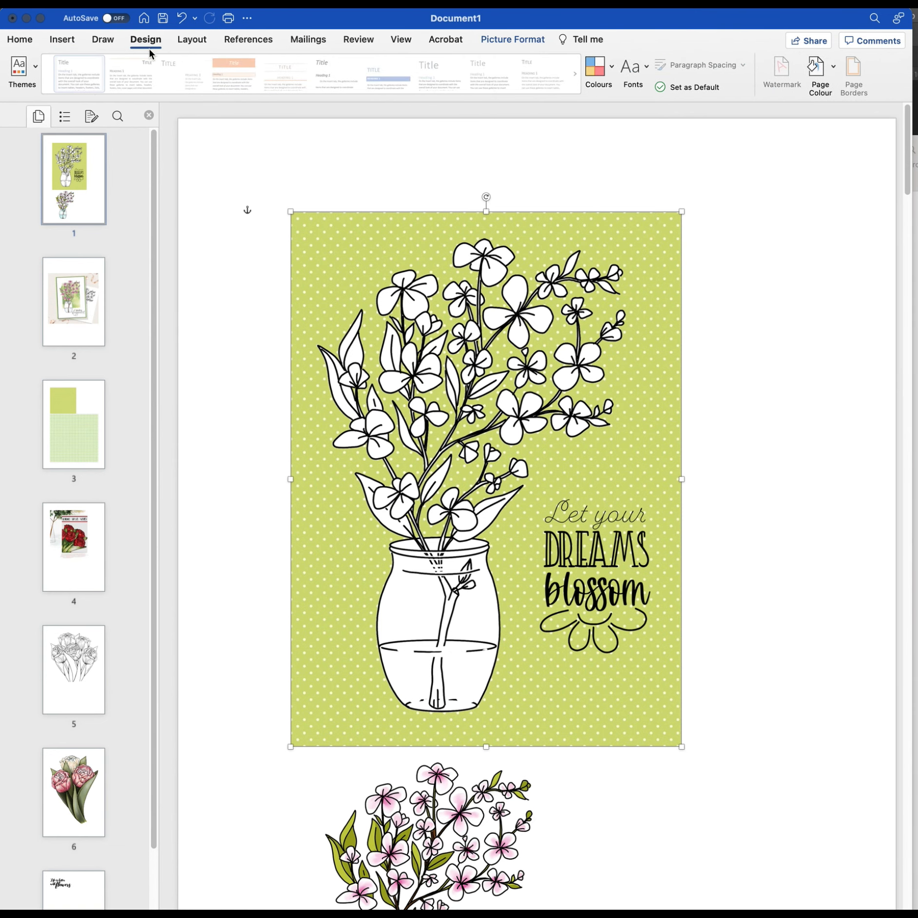
{"action": "left_click", "coordinate": [99, 42]}
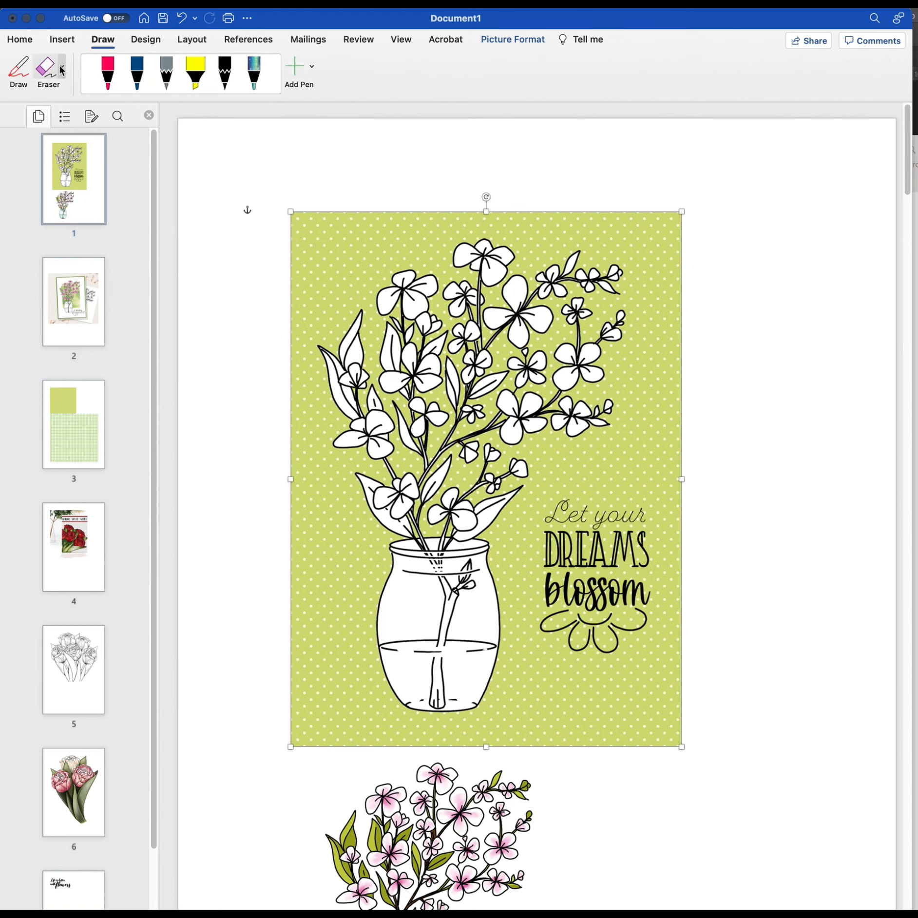
{"action": "left_click", "coordinate": [20, 70]}
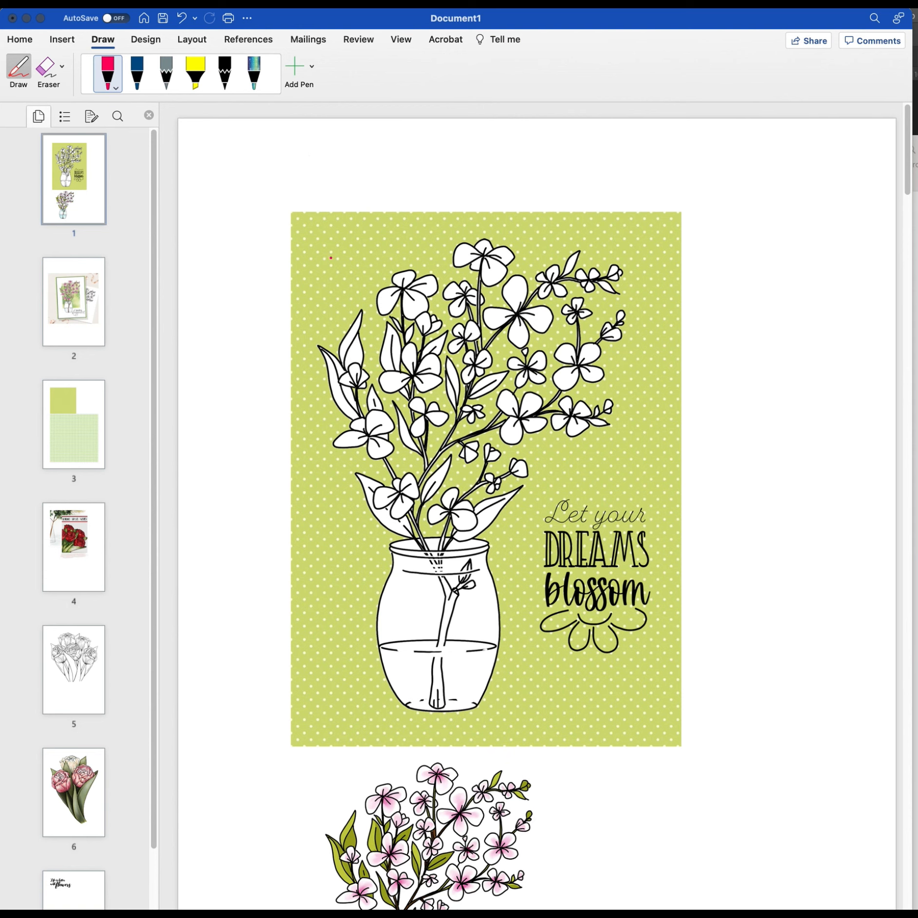
{"action": "key", "text": "Escape"}
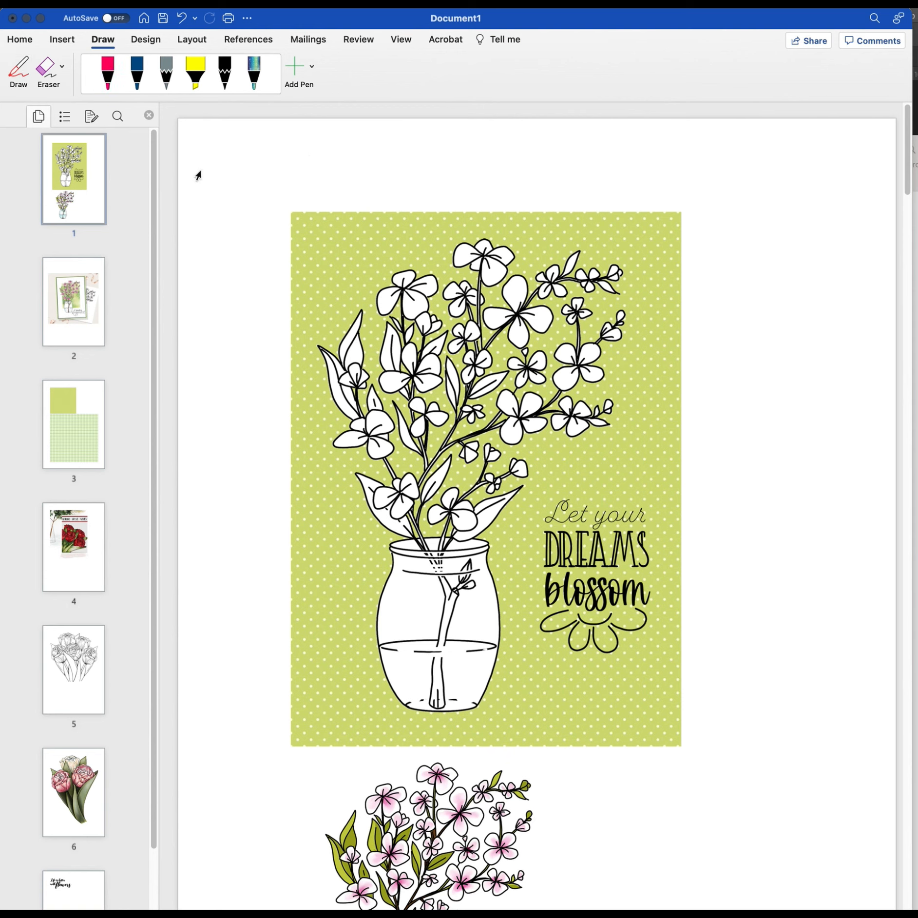
{"action": "left_click", "coordinate": [107, 78]}
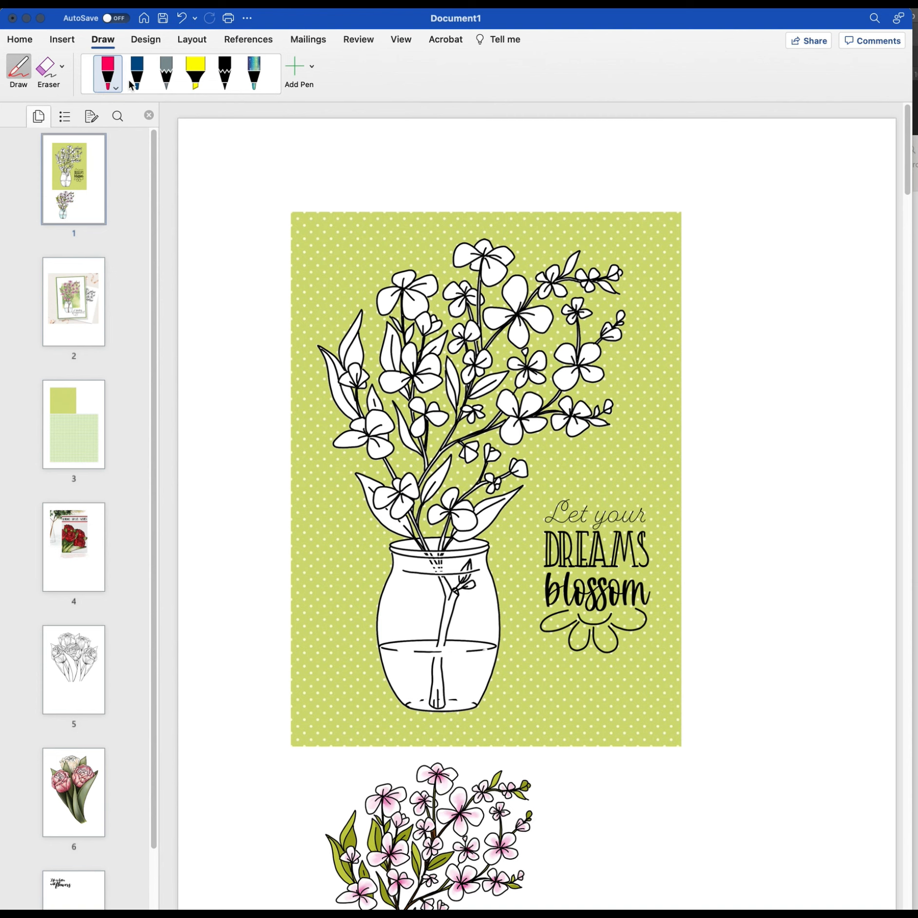
{"action": "left_click", "coordinate": [144, 88]}
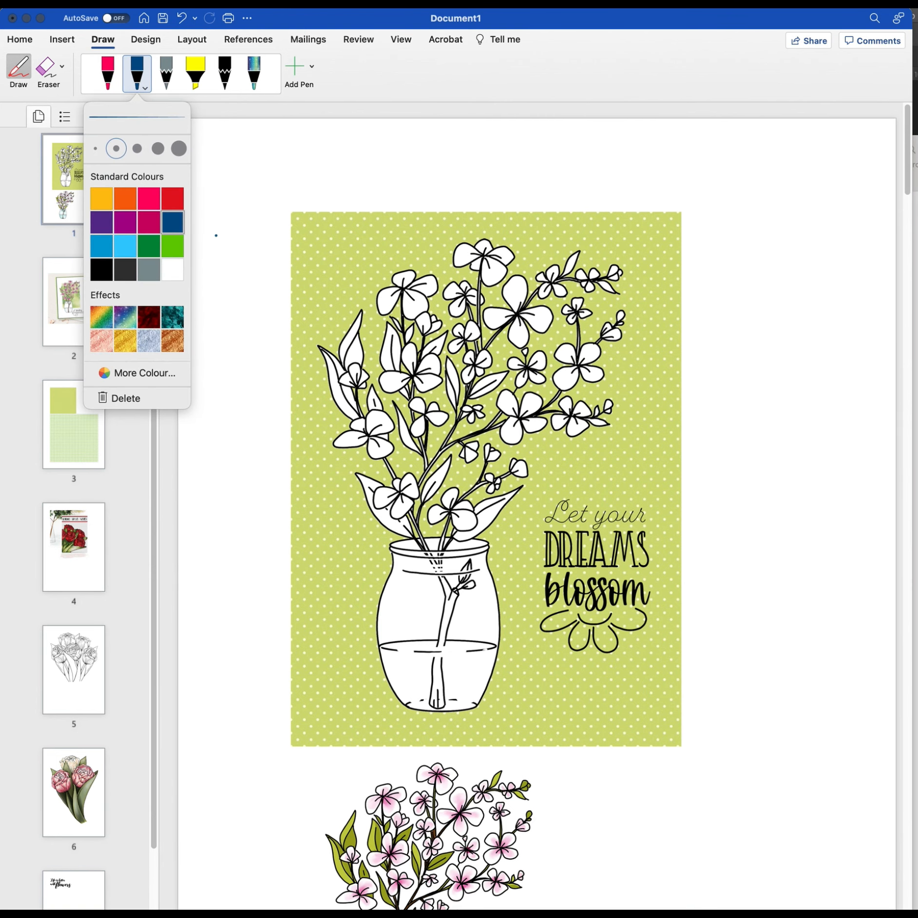
{"action": "left_click_drag", "start_coordinate": [305, 241], "coordinate": [463, 270]}
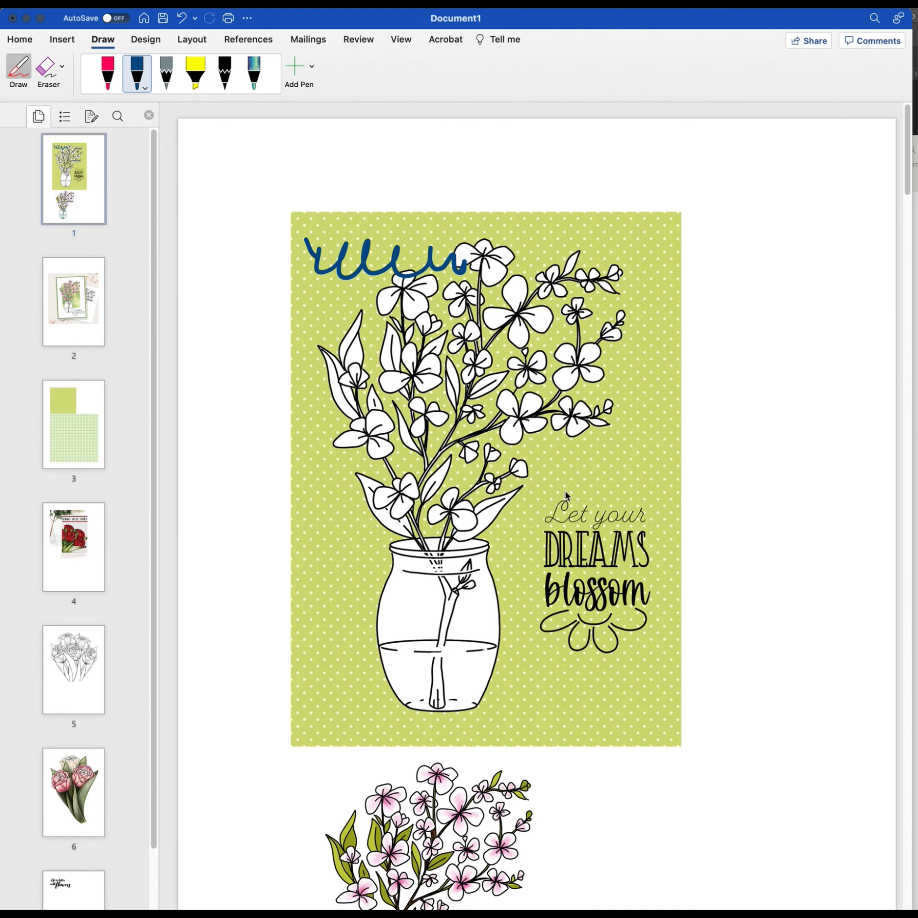
{"action": "mouse_move", "coordinate": [573, 490]}
{"action": "left_mouse_down"}
{"action": "mouse_move", "coordinate": [579, 498]}
{"action": "mouse_move", "coordinate": [597, 466]}
{"action": "mouse_move", "coordinate": [639, 493]}
{"action": "left_mouse_up"}
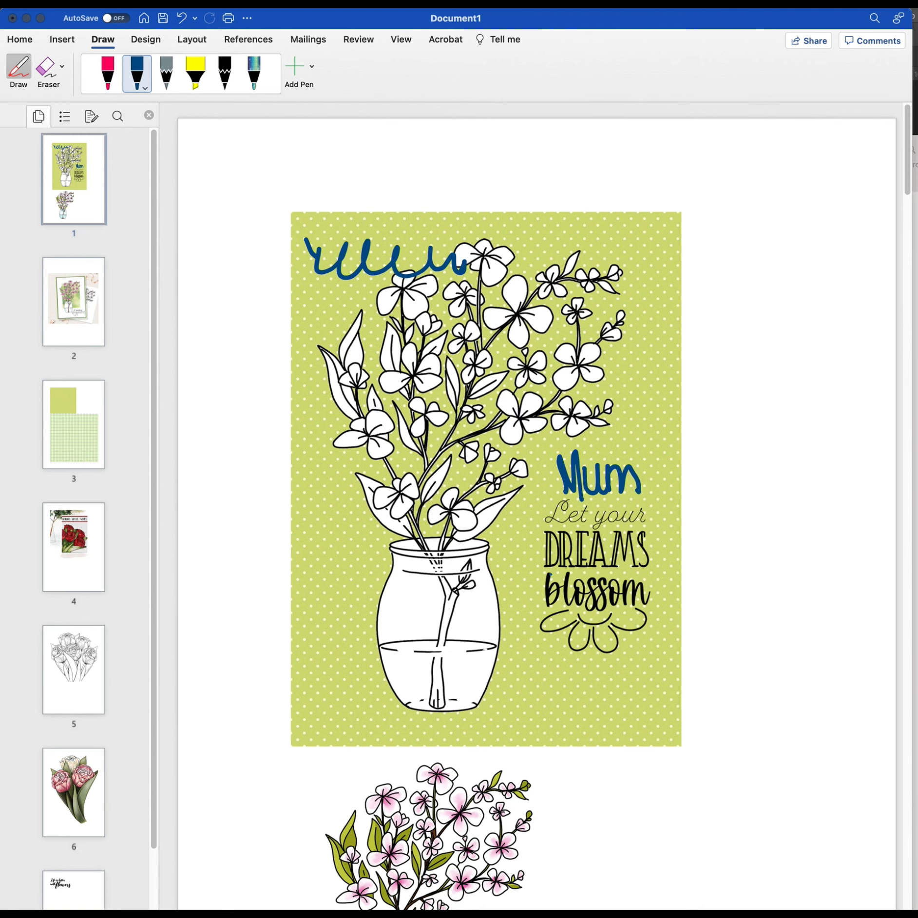
Step: Undo the blue pen strokes and leave drawing mode
{"action": "key", "text": "super+z"}
{"action": "key", "text": "super+z"}
{"action": "key", "text": "super+z"}
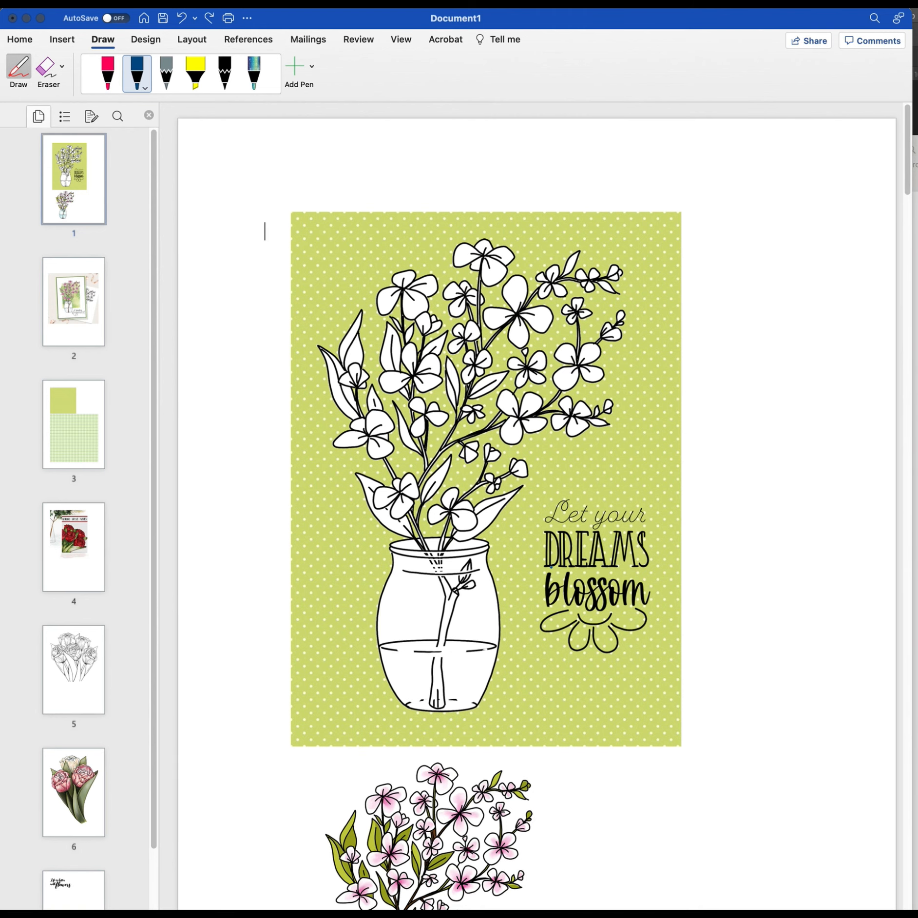
{"action": "left_click", "coordinate": [88, 199]}
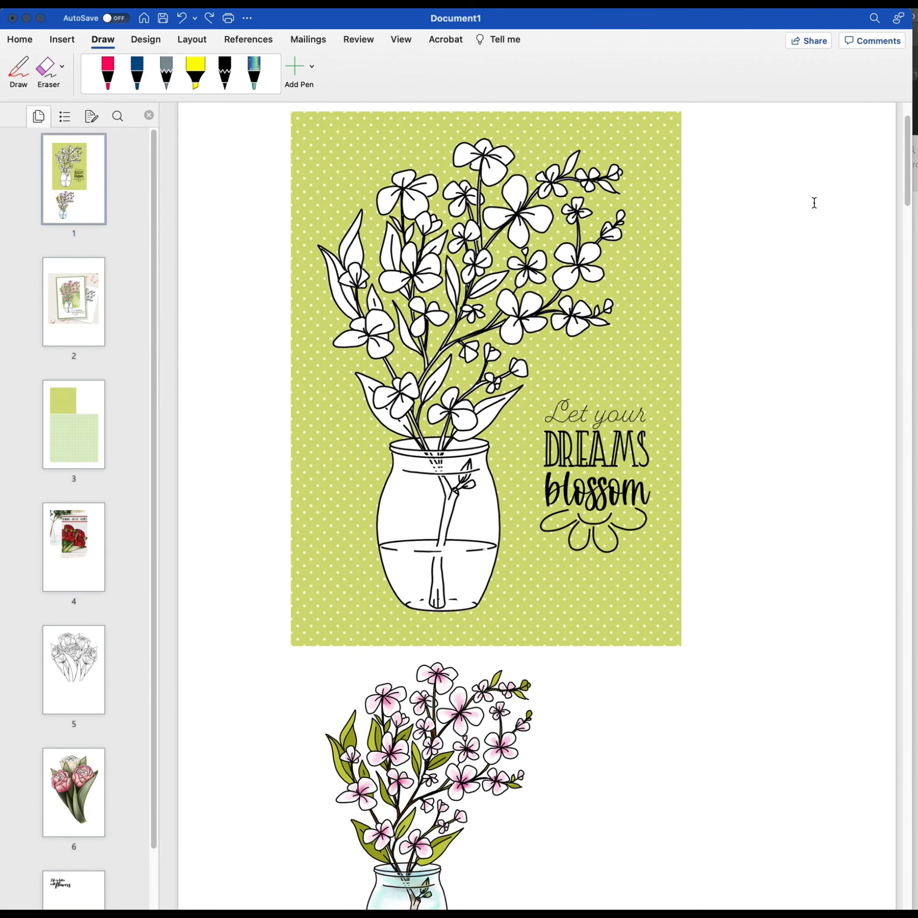
{"action": "left_click_drag", "start_coordinate": [907, 196], "coordinate": [909, 172]}
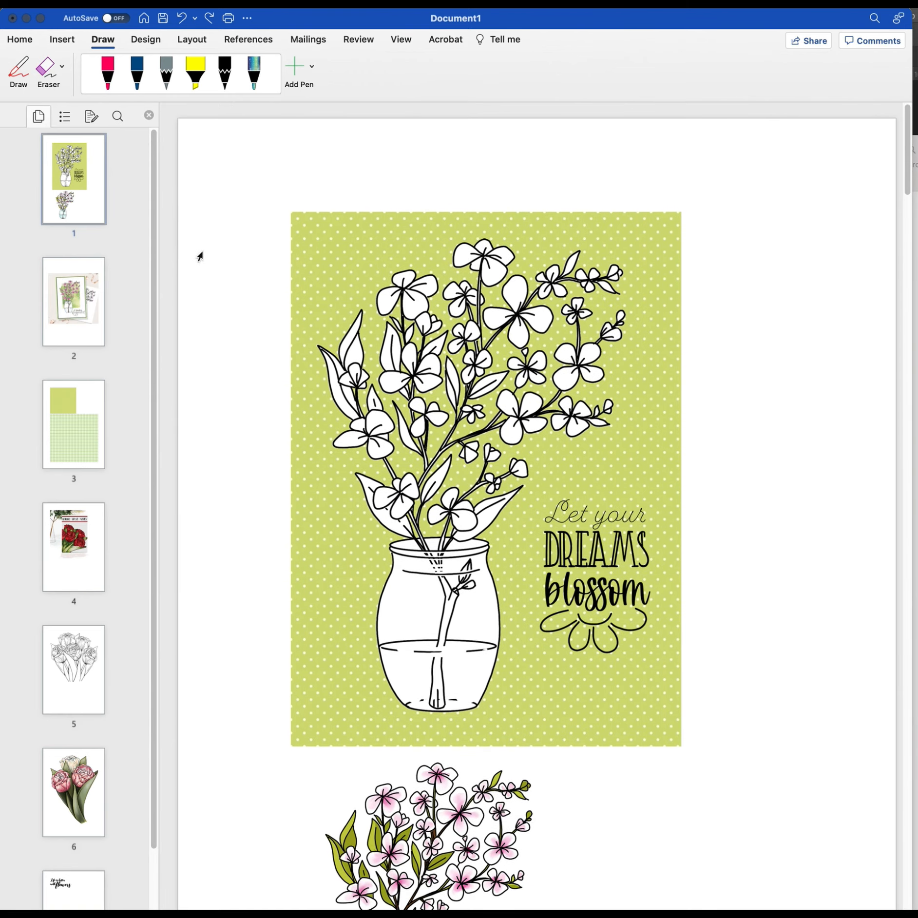
Step: Move the outline vase to page 1's lower right, then place the coloured vase on the green paper and enlarge it to fill most of its height
{"action": "left_click_drag", "start_coordinate": [432, 585], "coordinate": [677, 662]}
{"action": "left_click_drag", "start_coordinate": [707, 361], "coordinate": [732, 788]}
{"action": "left_click_drag", "start_coordinate": [907, 255], "coordinate": [904, 181]}
{"action": "left_click_drag", "start_coordinate": [460, 789], "coordinate": [447, 410]}
{"action": "mouse_move", "coordinate": [534, 349]}
{"action": "left_mouse_down"}
{"action": "mouse_move", "coordinate": [628, 240]}
{"action": "mouse_move", "coordinate": [533, 350]}
{"action": "left_mouse_up"}
Step: Move the "Let your DREAMS blossom" sentiment slightly left, closer to the coloured vase's jar, and deselect it
{"action": "left_click", "coordinate": [595, 574]}
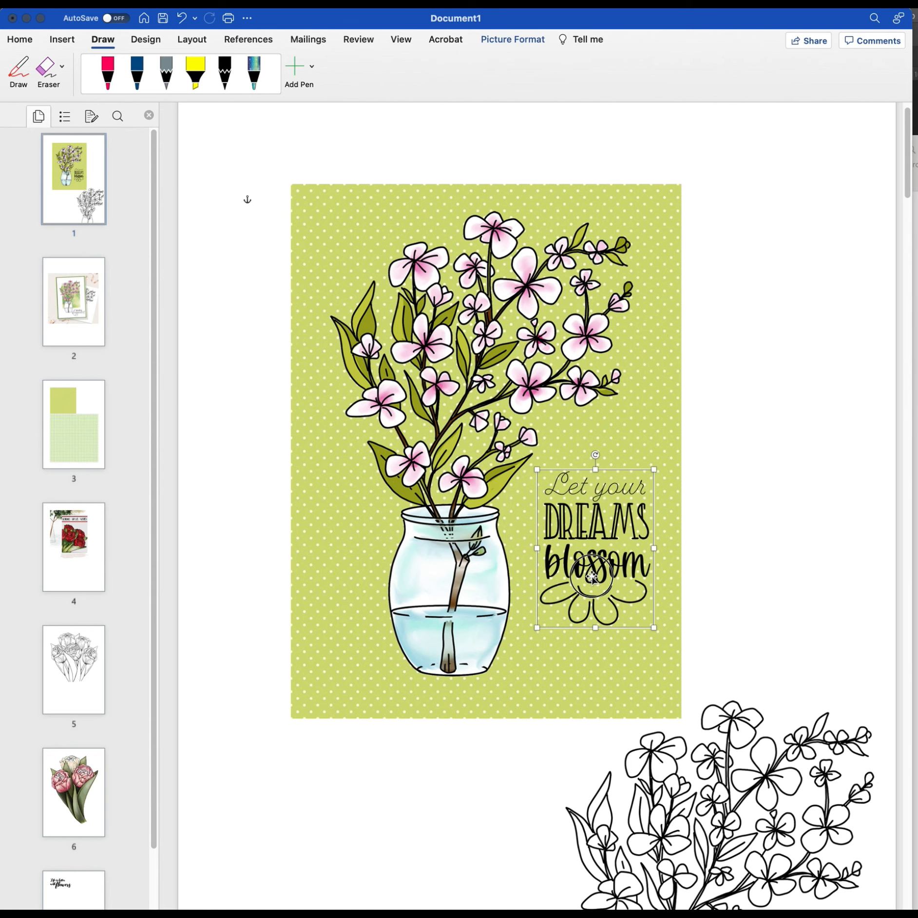
{"action": "double_click", "coordinate": [605, 547]}
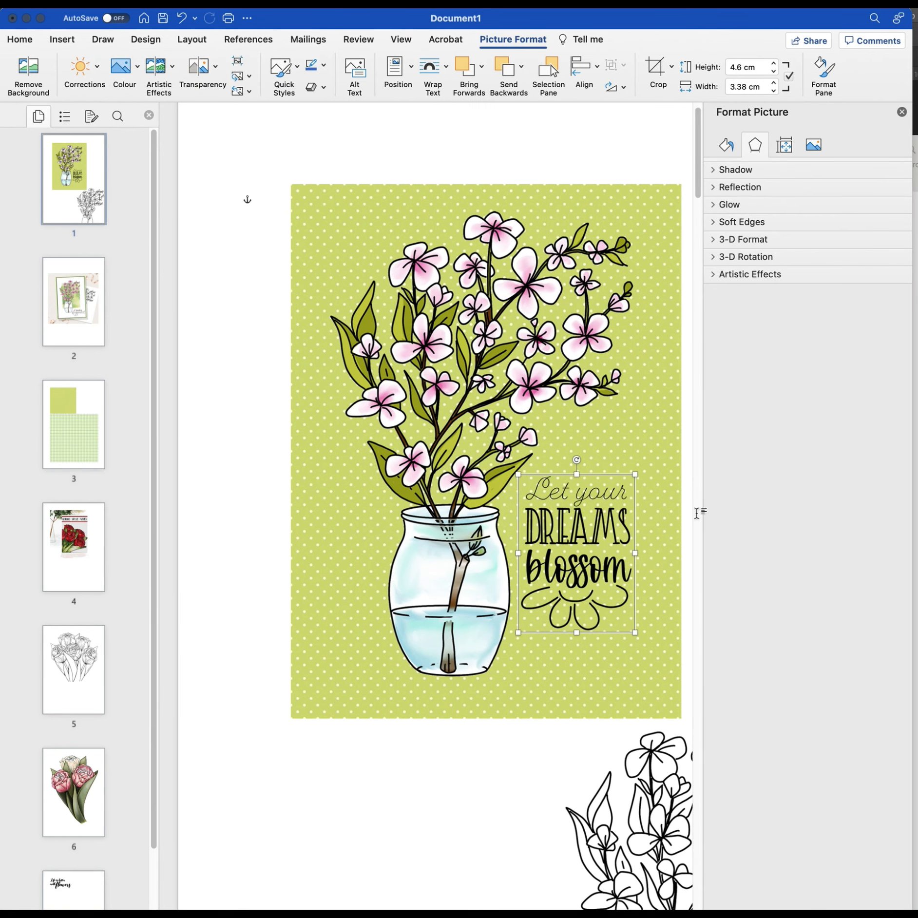
{"action": "left_click", "coordinate": [489, 787]}
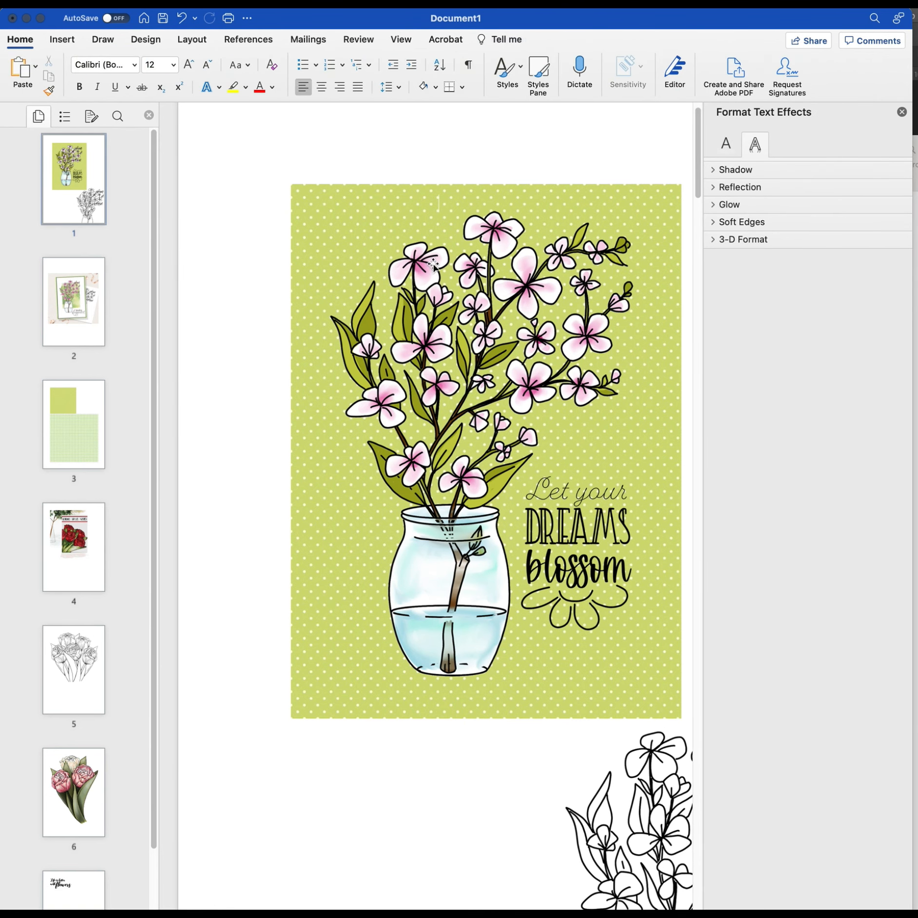